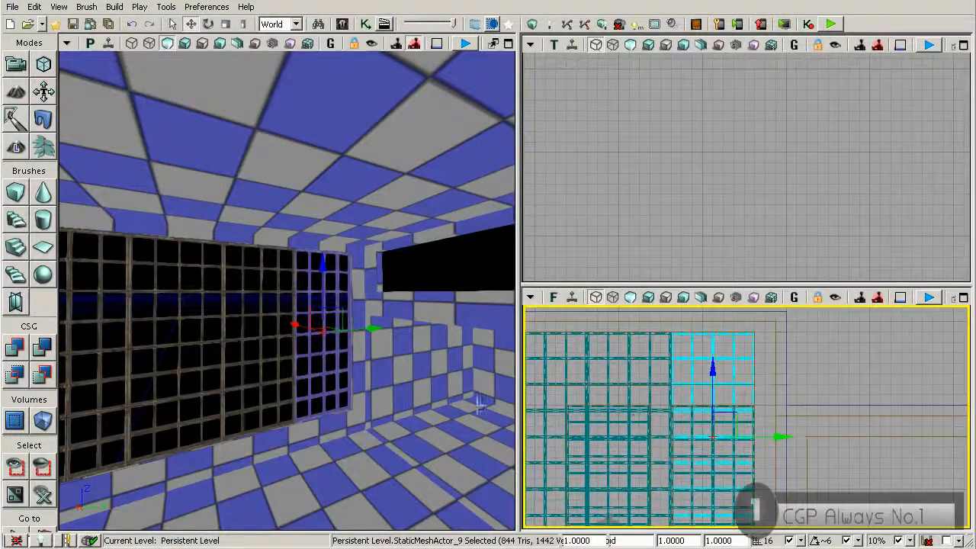
- Duplicate the grate over the small wall opening and place the copy higher up, in front of the wide upper opening
mouse_move(357, 419)
right_mouse_down()
mouse_move(375, 404)
mouse_move(355, 416)
right_mouse_up()
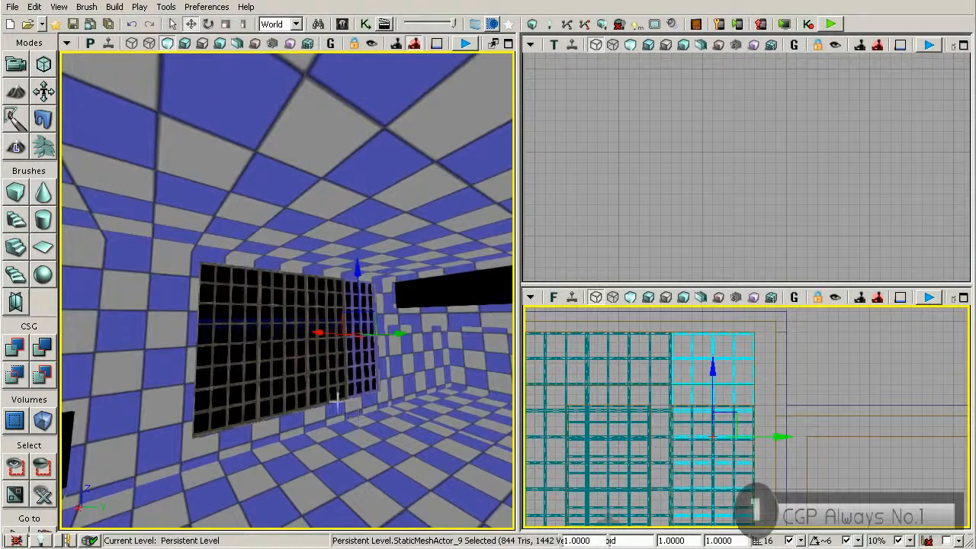
right_click_drag(240, 370, 245, 324)
left_click(218, 351)
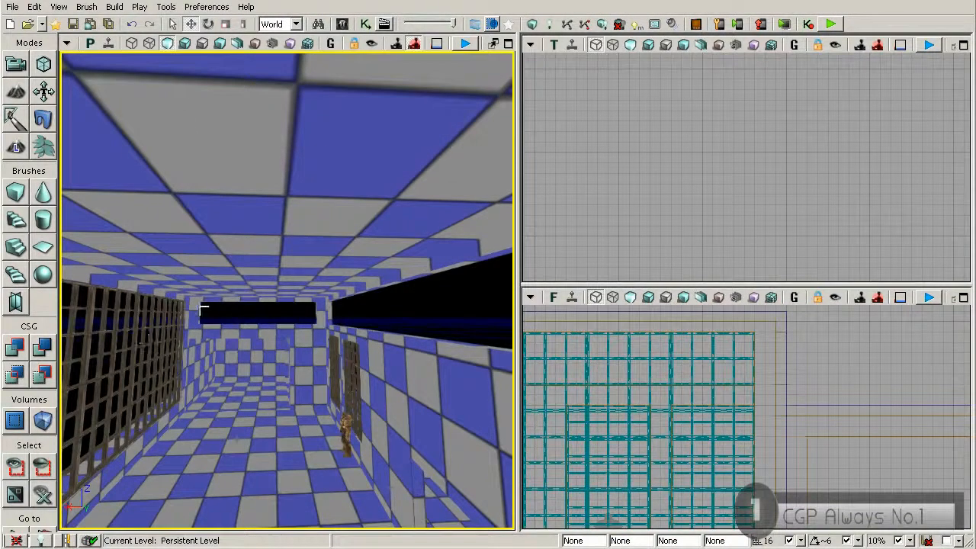
right_click_drag(322, 327, 290, 391)
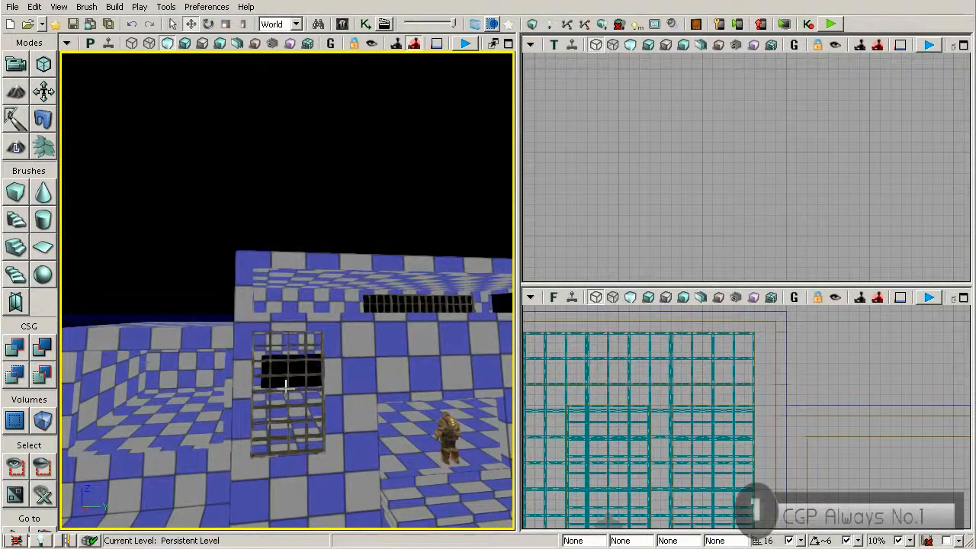
left_click(286, 387)
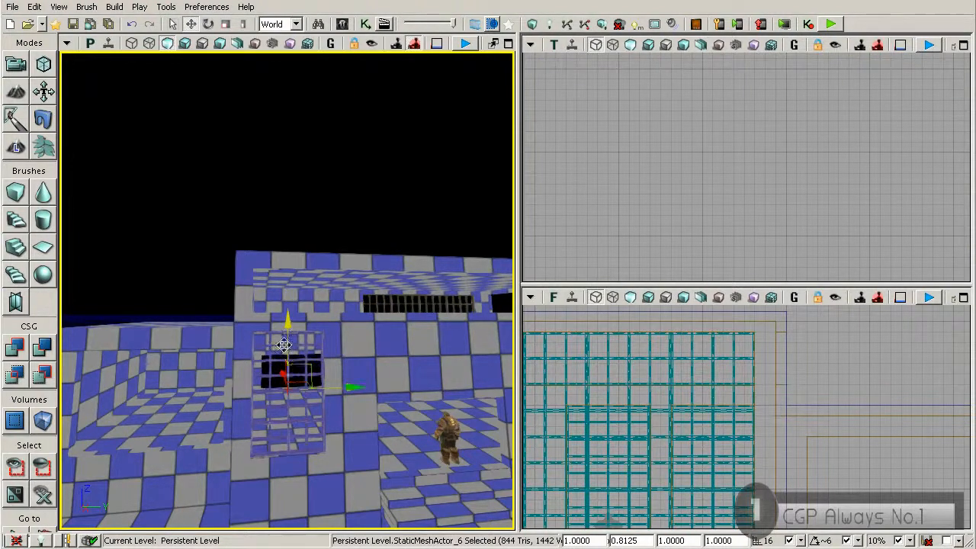
left_click_drag(284, 345, 290, 256, "alt")
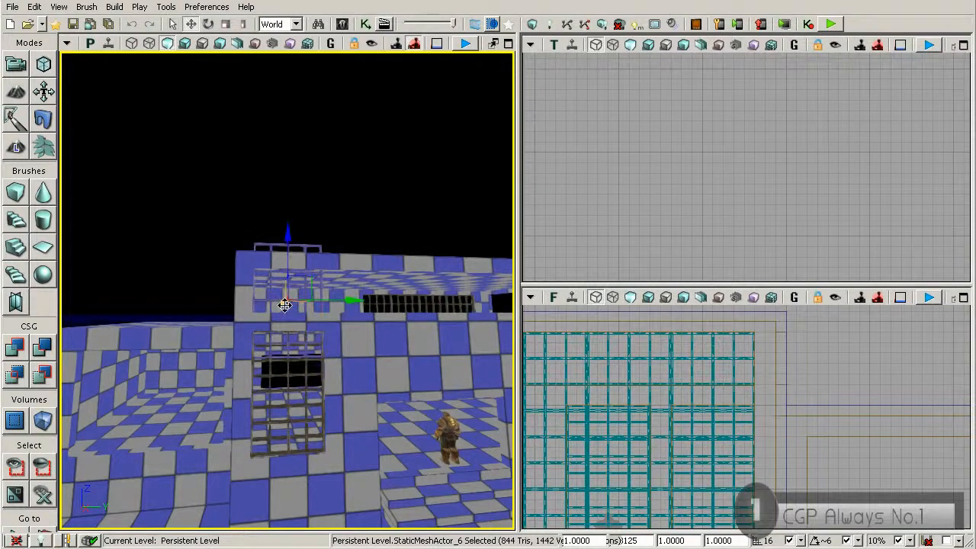
- Rotate the copied grate a quarter turn in the plane of the wall so it lies on its side
key("space")
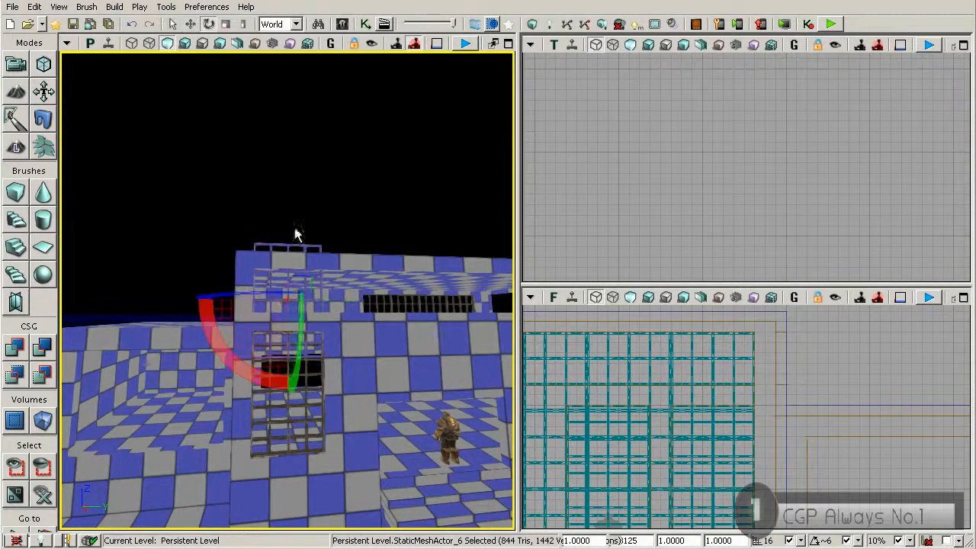
left_click_drag(229, 353, 242, 338)
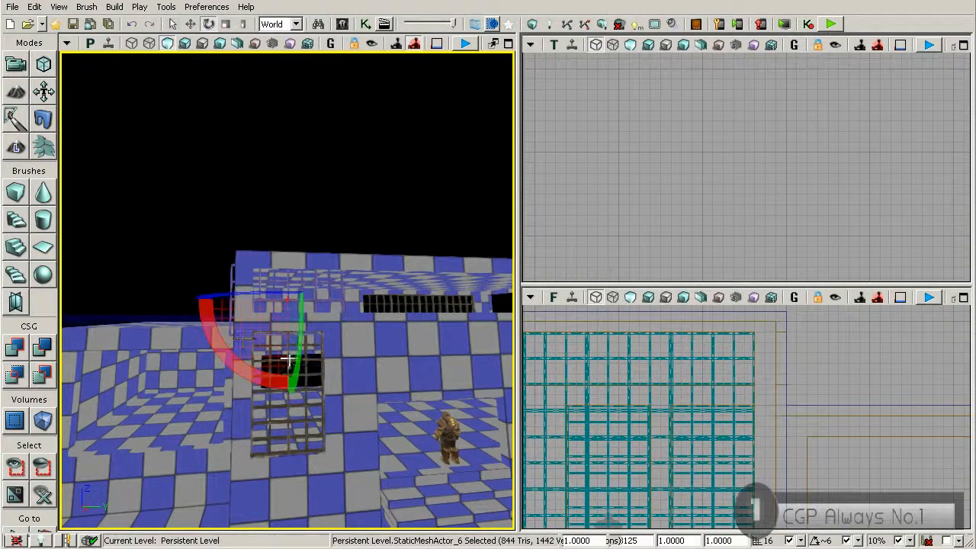
key("space")
key("space")
- Position the rotated grate over the left end of the wide upper opening in the front view
right_click_drag(329, 324, 342, 302)
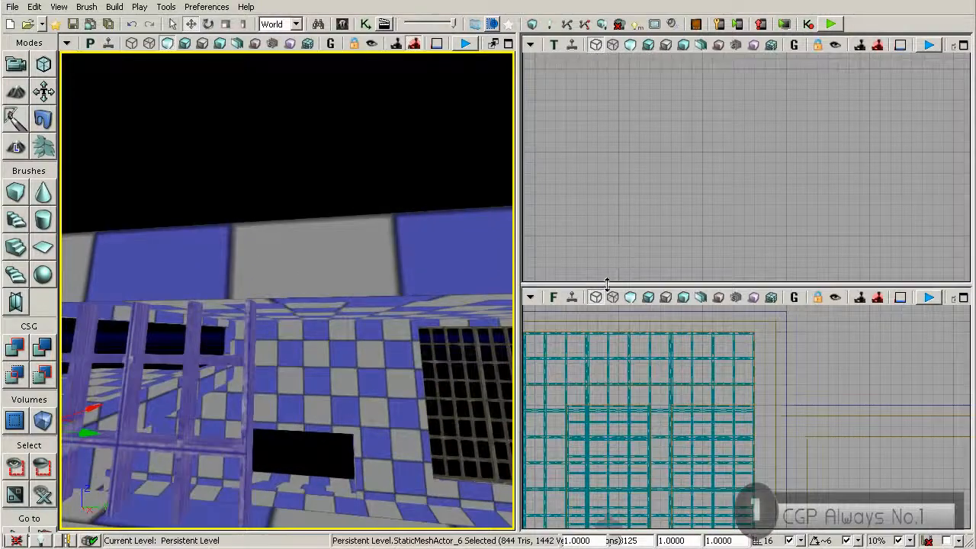
right_click_drag(591, 371, 758, 372)
scroll(725, 408, "down", 7)
left_click_drag(605, 395, 772, 396)
right_click_drag(605, 395, 737, 395)
scroll(751, 395, "up", 3)
left_click_drag(932, 373, 694, 375)
scroll(614, 358, "up", 2)
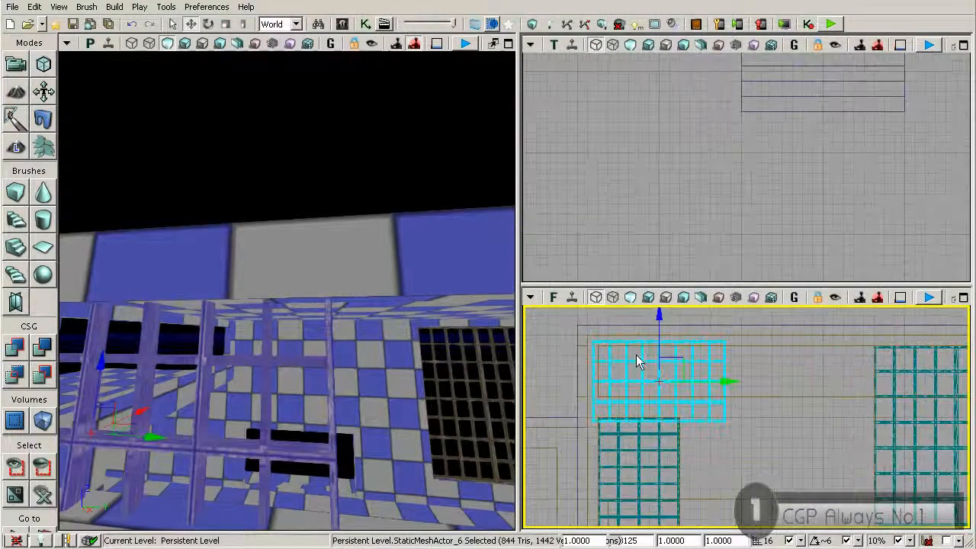
left_click_drag(657, 331, 657, 334)
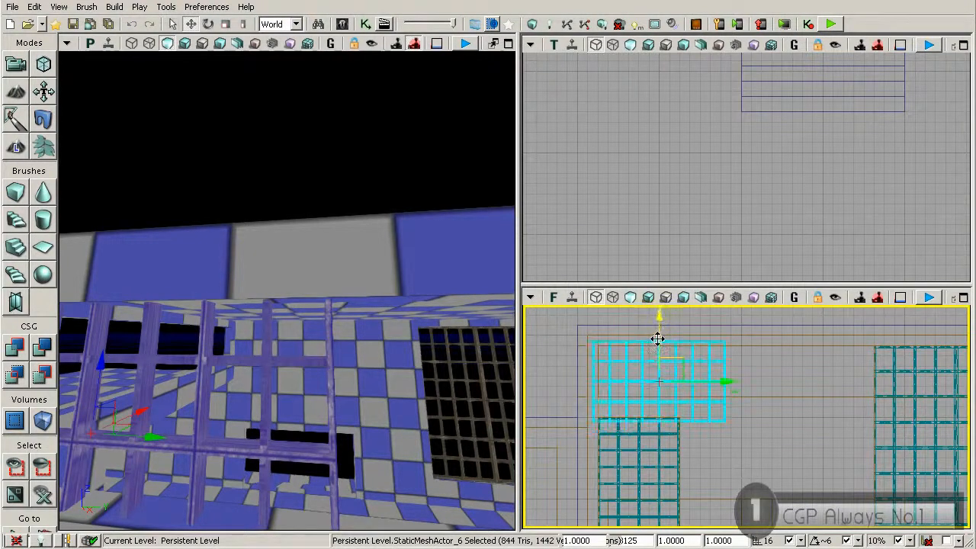
scroll(638, 356, "up", 2)
left_click_drag(716, 392, 724, 390)
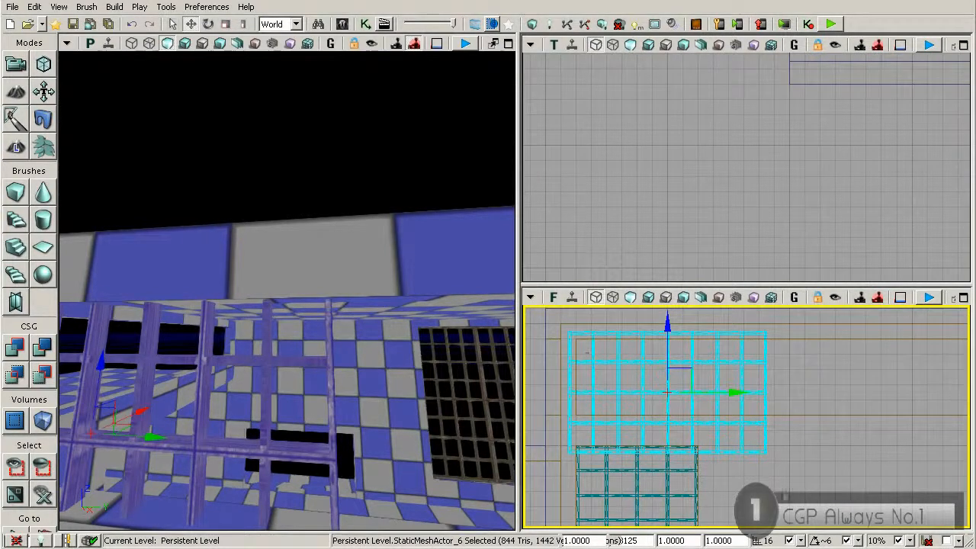
- Set the drag grid to 4 and fine-tune the grate's position against the opening's left edge and upper edge
left_click(817, 439)
left_click_drag(666, 342, 666, 351)
left_click_drag(710, 400, 722, 396)
scroll(595, 387, "up", 6)
right_click_drag(580, 394, 606, 305)
scroll(628, 408, "down", 7)
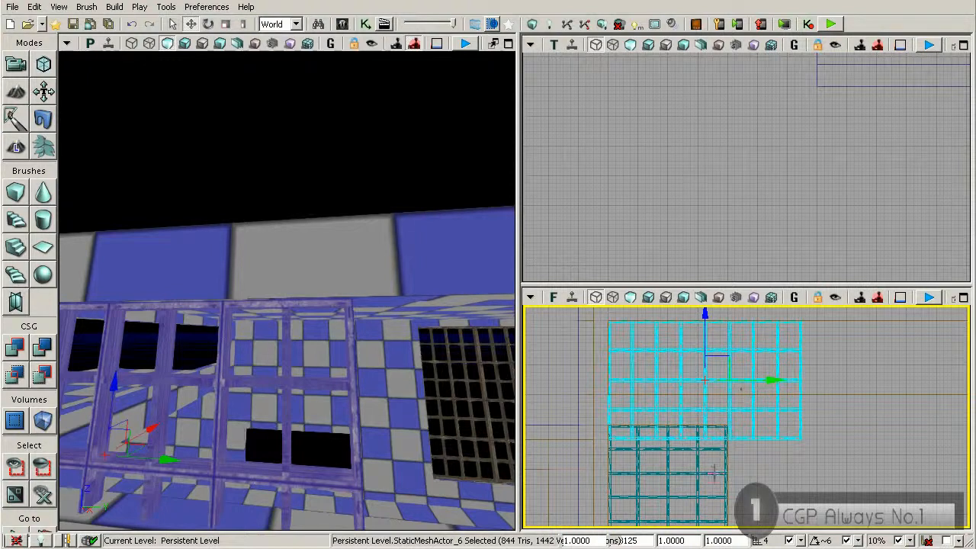
- Set the grate's X scale to 1 and switch the reference coordinate system to Local
left_click_drag(643, 540, 616, 542)
type("1")
key("Return")
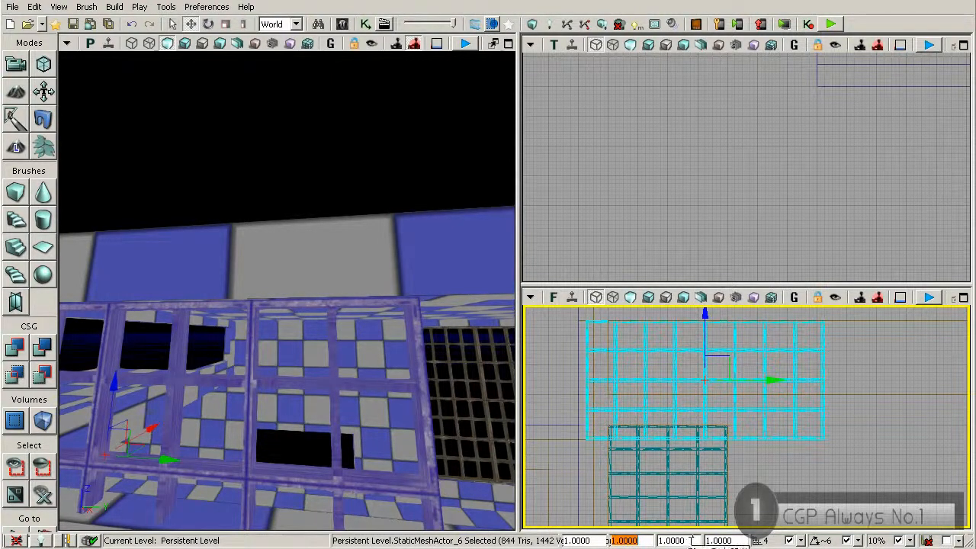
left_click(296, 24)
left_click(294, 48)
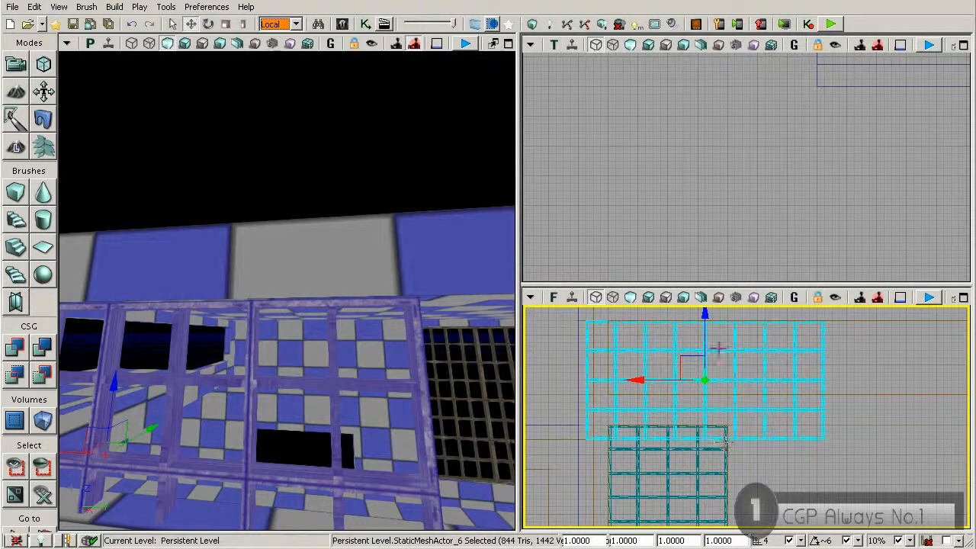
- Try a Z scale of 0.75 on the grate
left_click(721, 539)
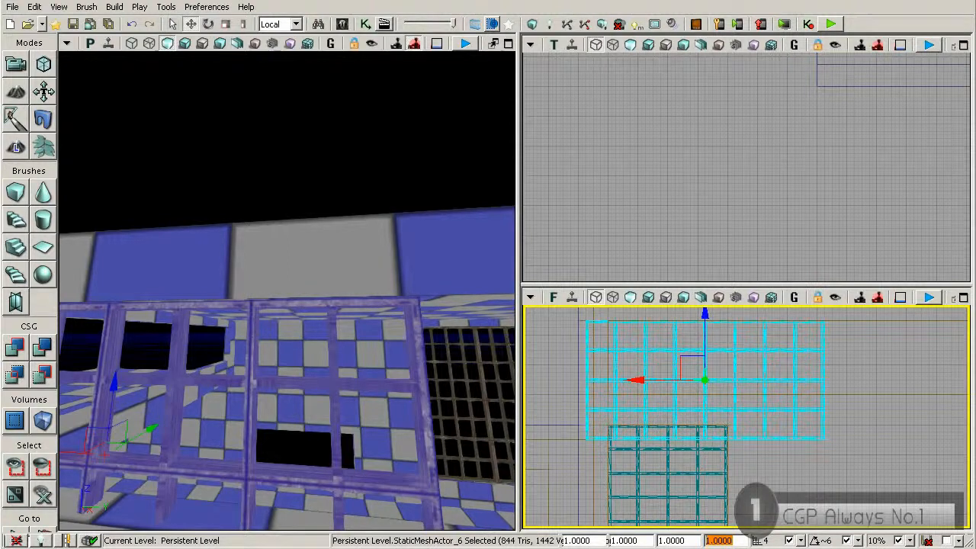
key("ctrl+w")
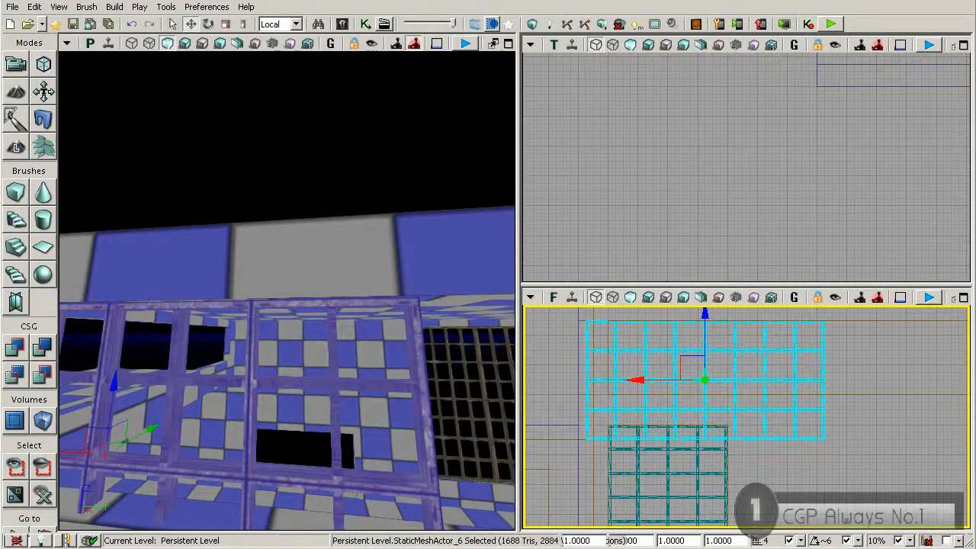
left_click(740, 540)
key("BackSpace")
type(".75")
key("Return")
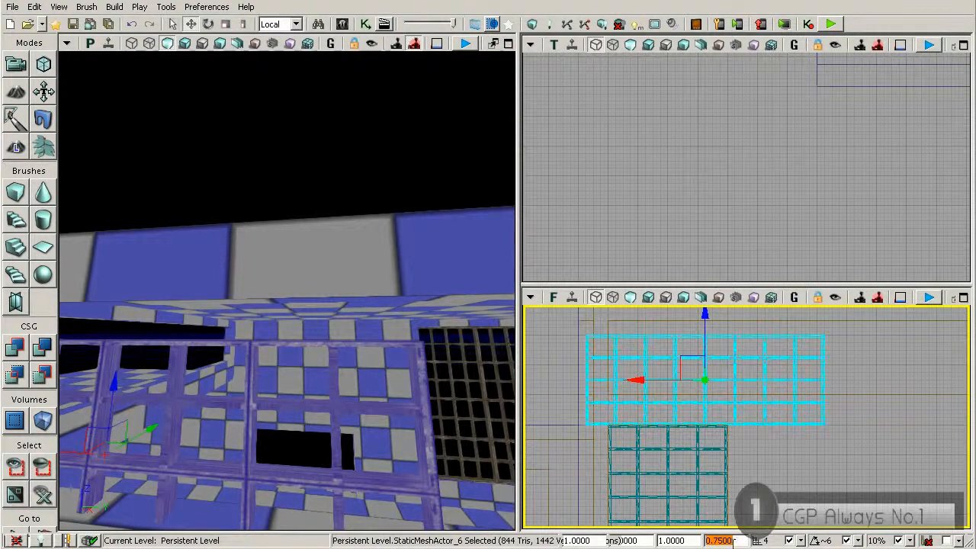
- Set the grate's Z scale to 0.5 and move it into the upper-left corner of the wide opening
type("0.5")
key("Return")
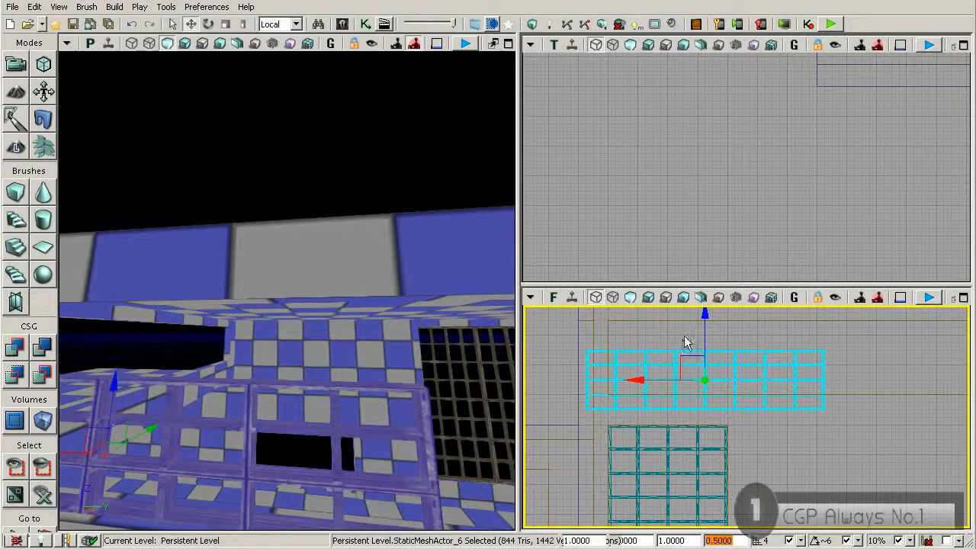
left_click_drag(704, 336, 699, 307)
mouse_move(659, 350)
left_mouse_down()
mouse_move(689, 349)
mouse_move(666, 361)
left_mouse_up()
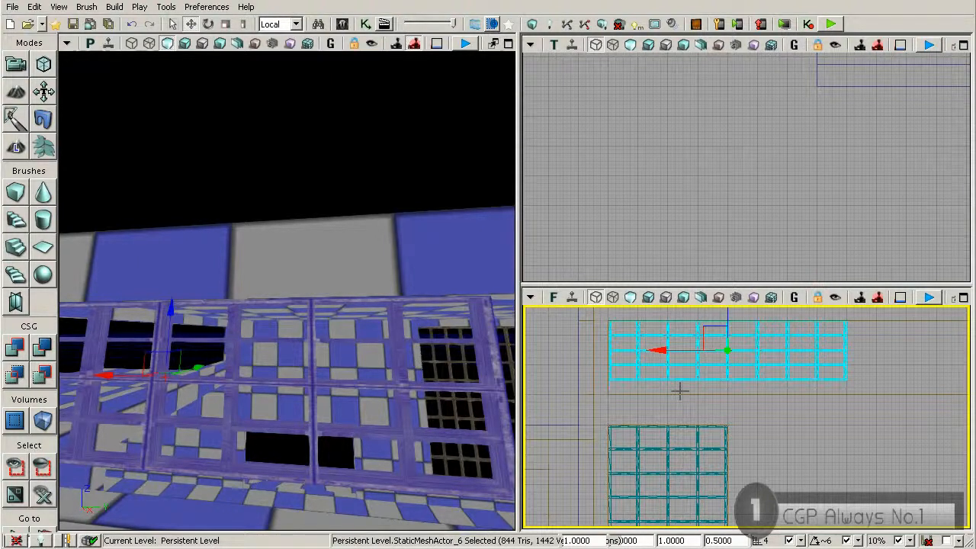
- Switch to Calculator and add 0.0625 to 0.5 to work out a slightly larger scale
left_click_drag(0, 357, 207, 257)
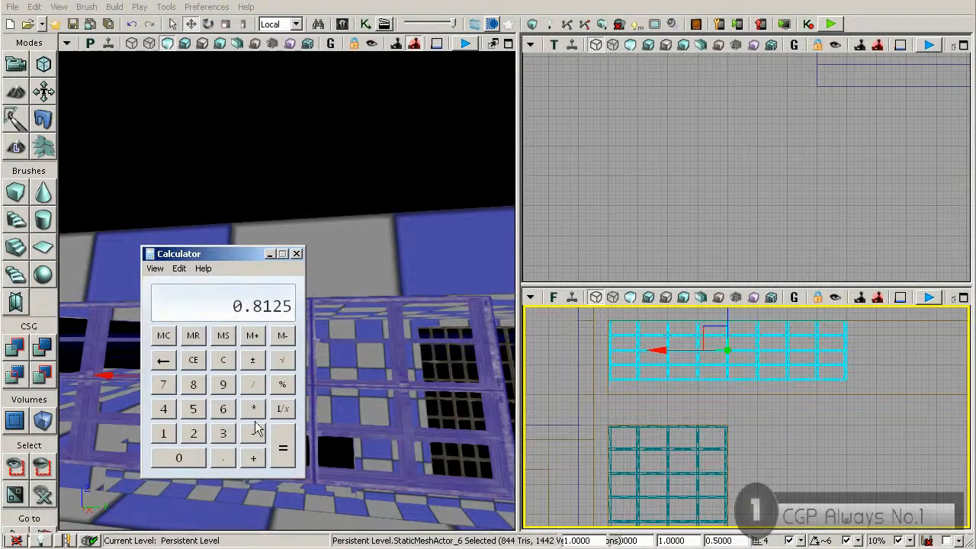
left_click(222, 360)
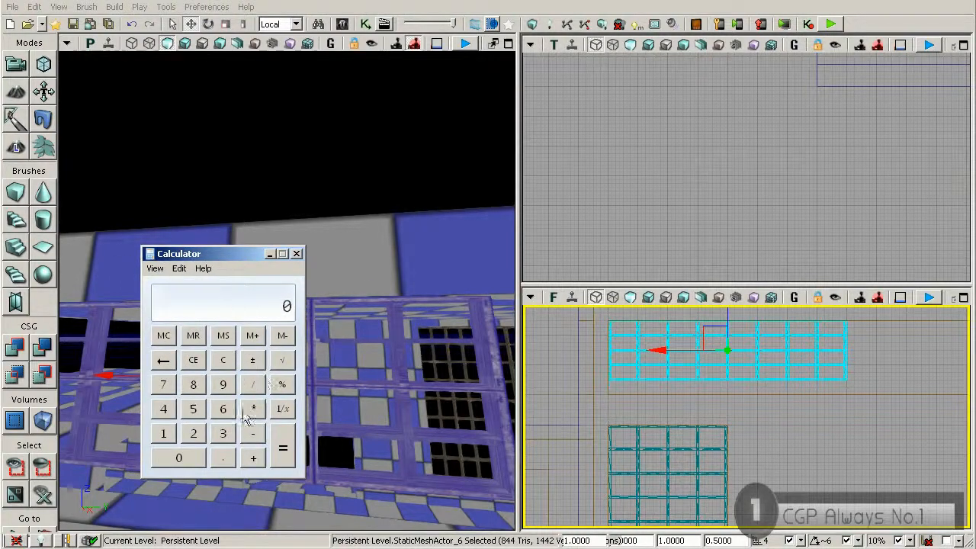
left_click(224, 457)
left_click(192, 412)
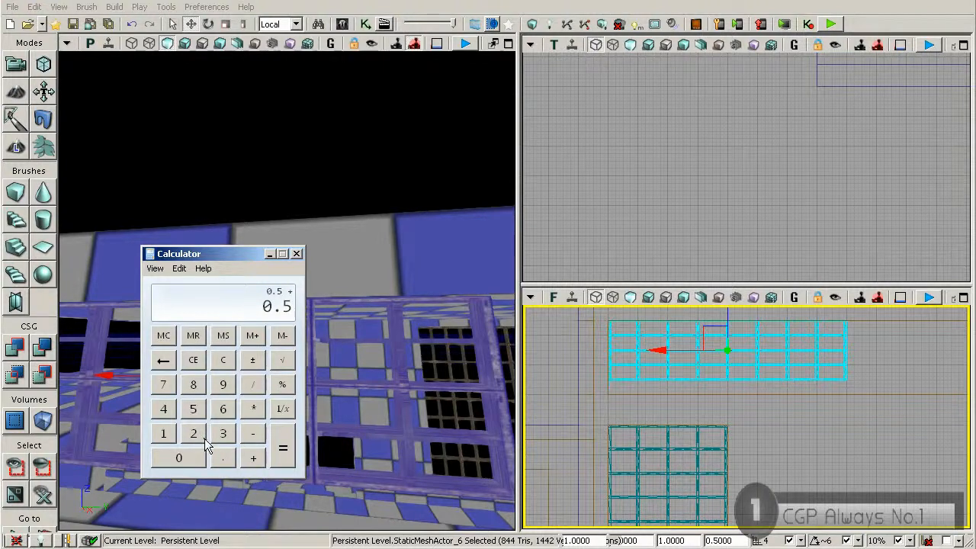
left_click(223, 457)
left_click(200, 459)
left_click(224, 409)
left_click(193, 433)
left_click(193, 409)
left_click(282, 450)
- Set the grate's Z scale to 0.5625 in the level editor and move the grate slightly down within the opening
double_click(724, 541)
type(".5625")
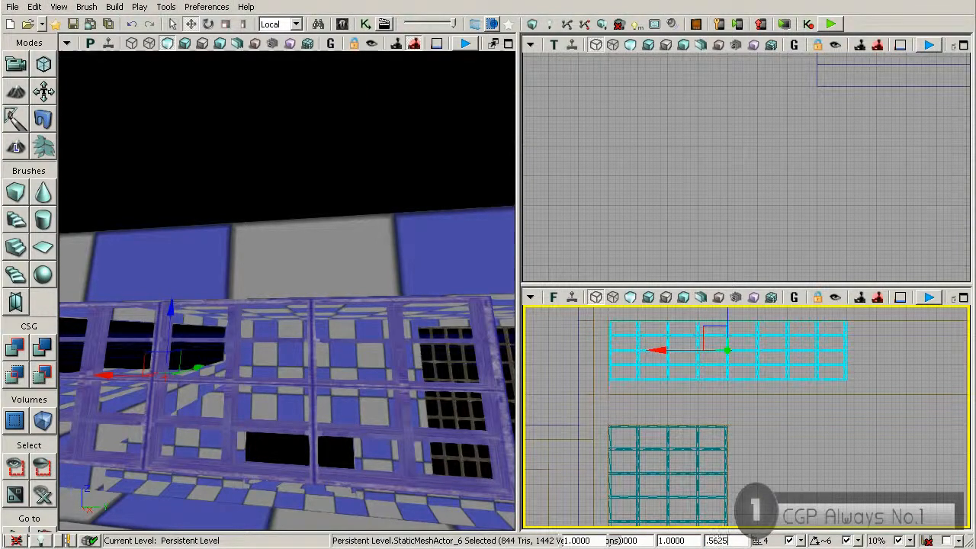
key("Return")
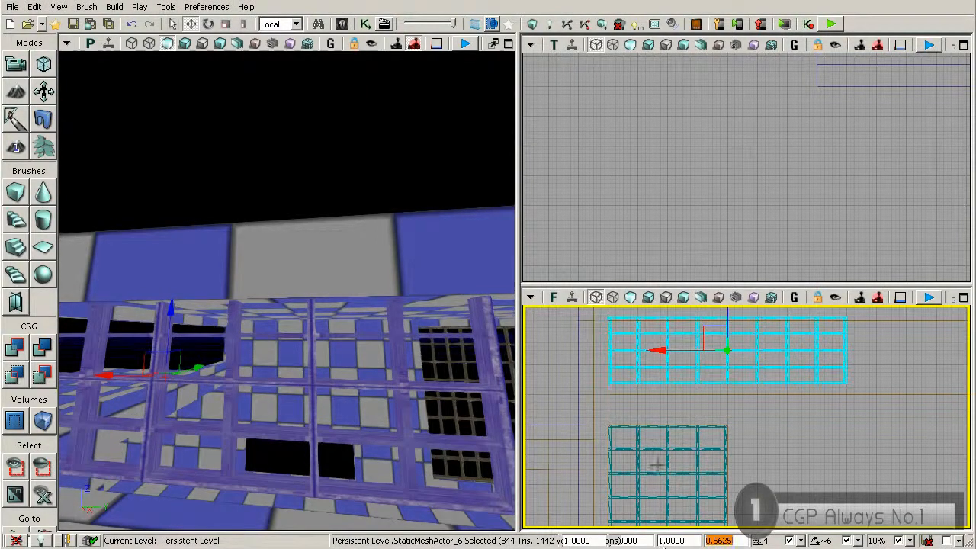
left_click_drag(715, 392, 715, 419)
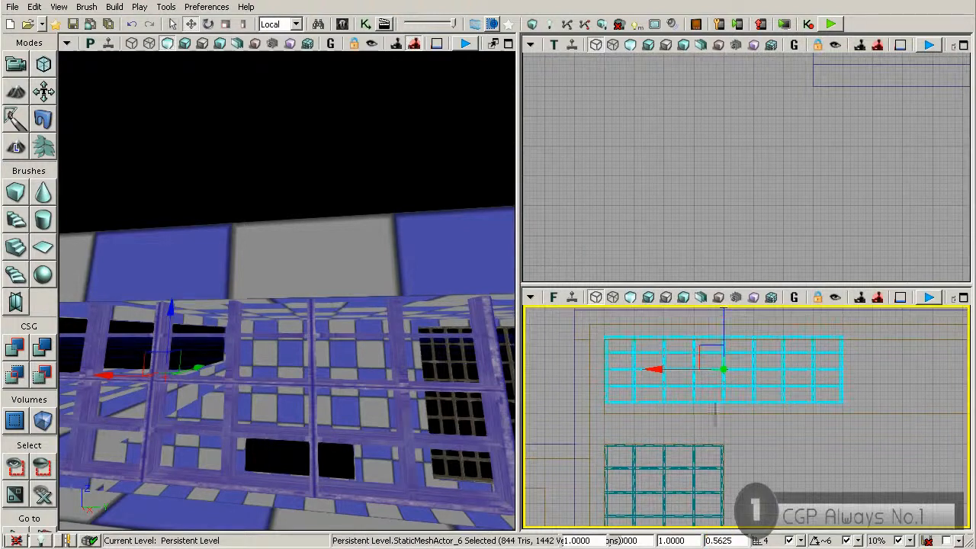
left_click_drag(721, 327, 721, 331)
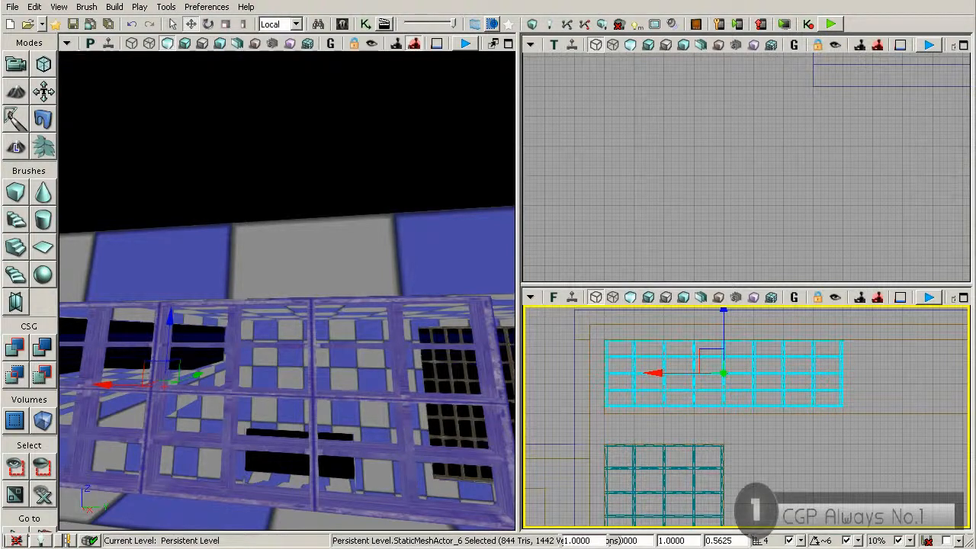
- Return the grate's Z scale to 0.5
left_click_drag(741, 542, 707, 541)
type("0.5")
key("Return")
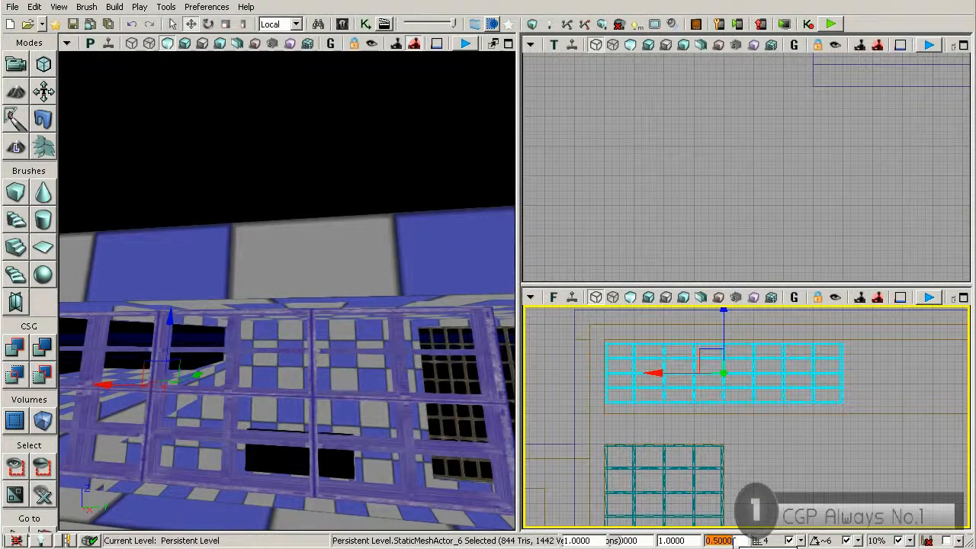
- Switch to Calculator, clear it and add 0.125 to 0.5 for the next scale value
left_click(185, 548)
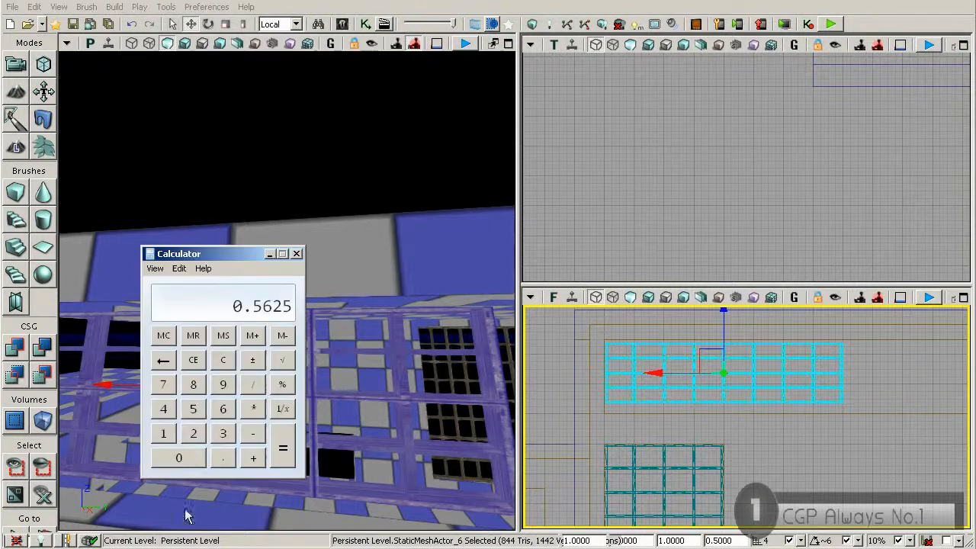
left_click(223, 360)
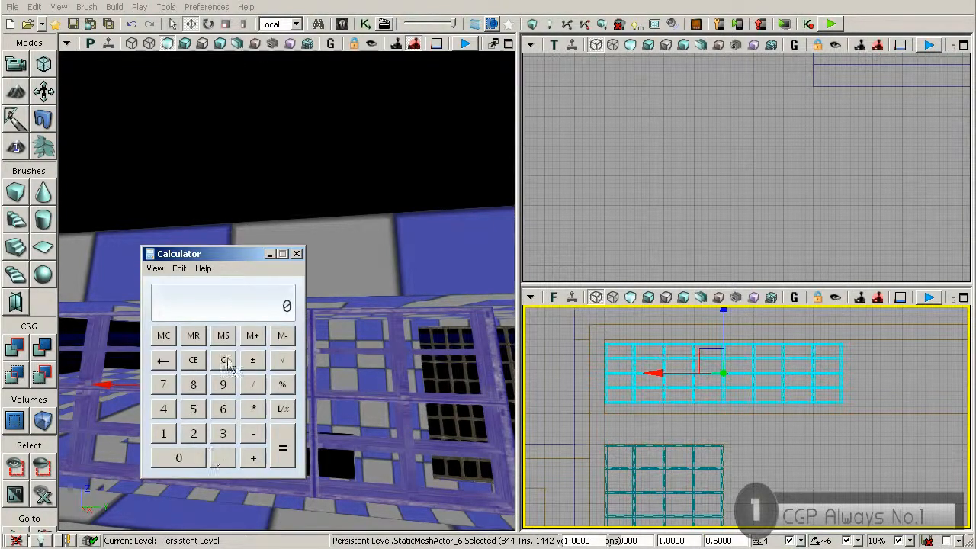
left_click(223, 457)
left_click(193, 408)
left_click(253, 457)
left_click(223, 458)
left_click(164, 433)
left_click(193, 433)
left_click(193, 408)
left_click(282, 457)
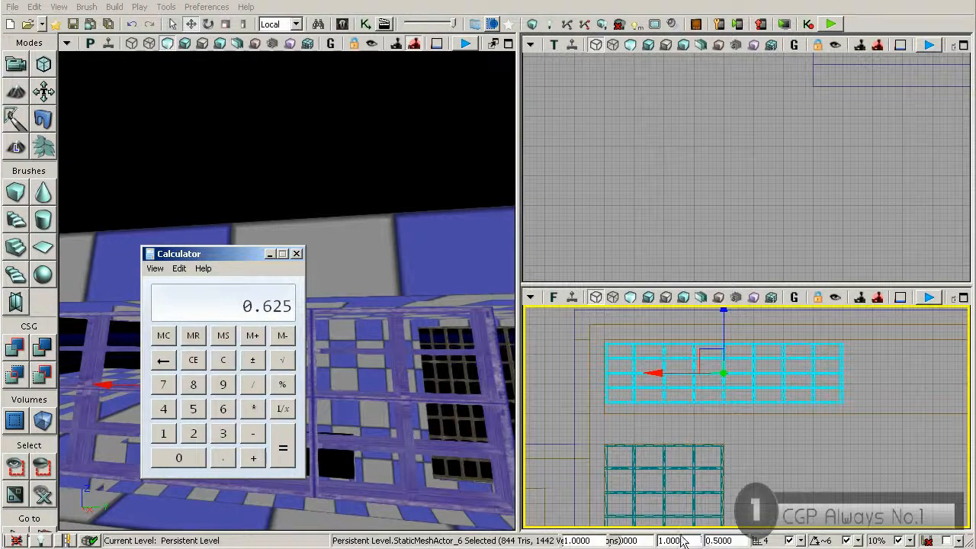
- Set the grate's Z scale to 0.625 in the level editor and lower it to fit the opening's height
left_click_drag(739, 540, 707, 541)
type(".625")
key("Return")
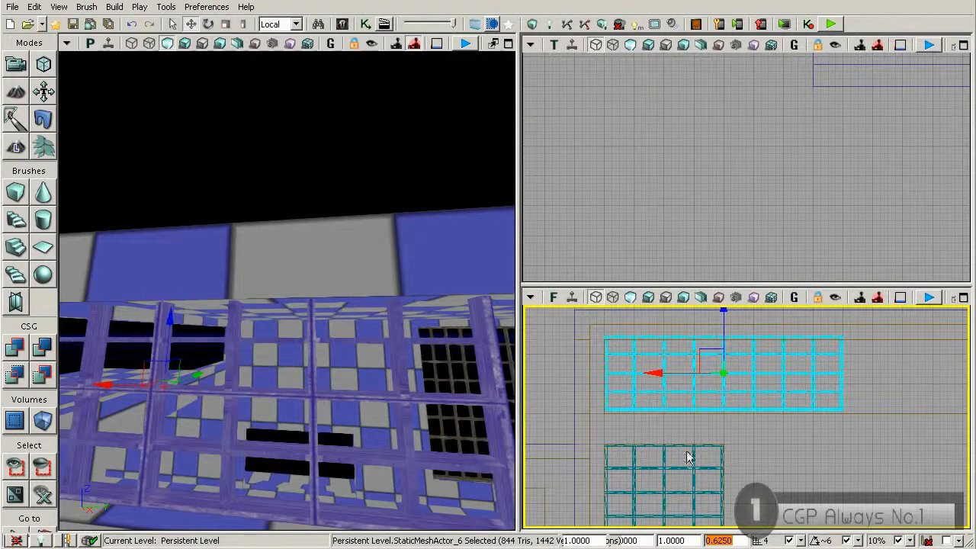
left_click_drag(725, 328, 714, 343)
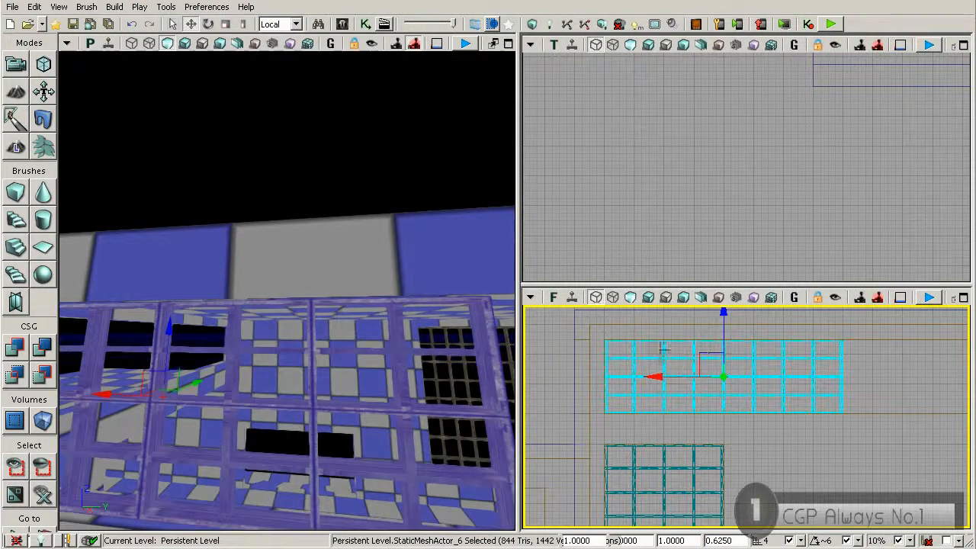
- Examine how the resized grate sits in the wide wall opening from several angles in the perspective view
right_click_drag(268, 332, 269, 361)
mouse_move(268, 361)
left_mouse_down()
mouse_move(267, 427)
mouse_move(290, 366)
mouse_move(271, 358)
mouse_move(268, 328)
mouse_move(229, 355)
mouse_move(248, 397)
mouse_move(279, 370)
left_mouse_up()
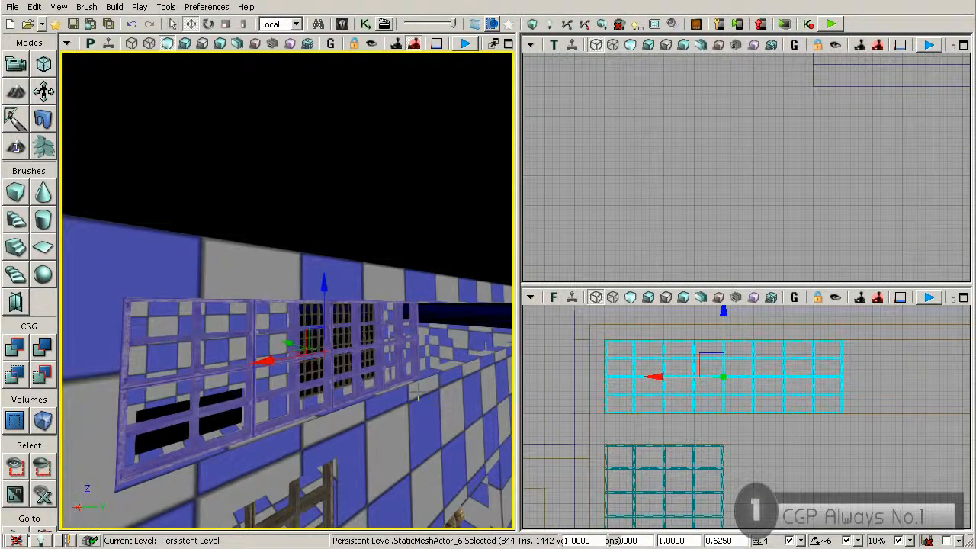
left_click_drag(417, 392, 450, 454)
left_click_drag(418, 391, 370, 377)
middle_click_drag(163, 342, 122, 342)
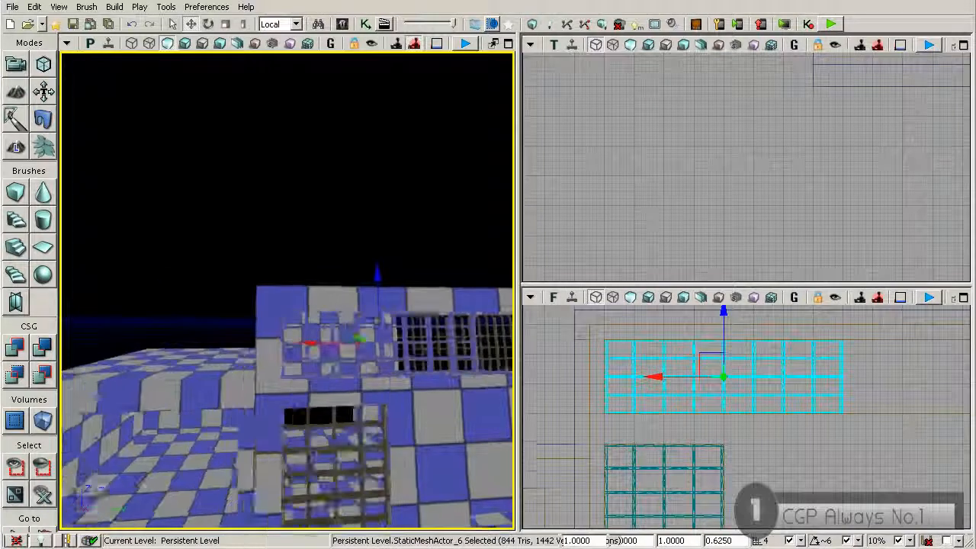
left_click_drag(287, 335, 321, 283)
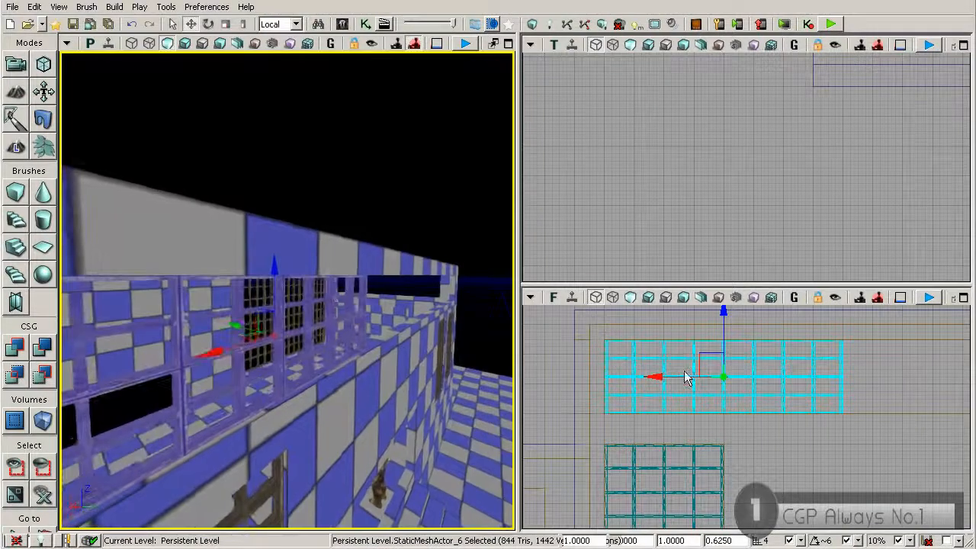
- Try an X scale of 0.5 on the selected grate
left_click_drag(684, 394, 649, 373)
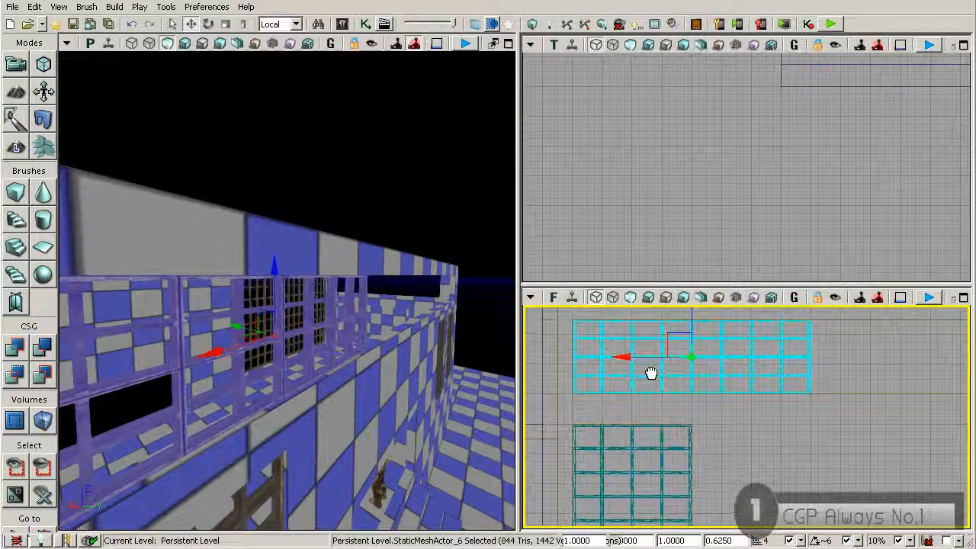
right_click(698, 374)
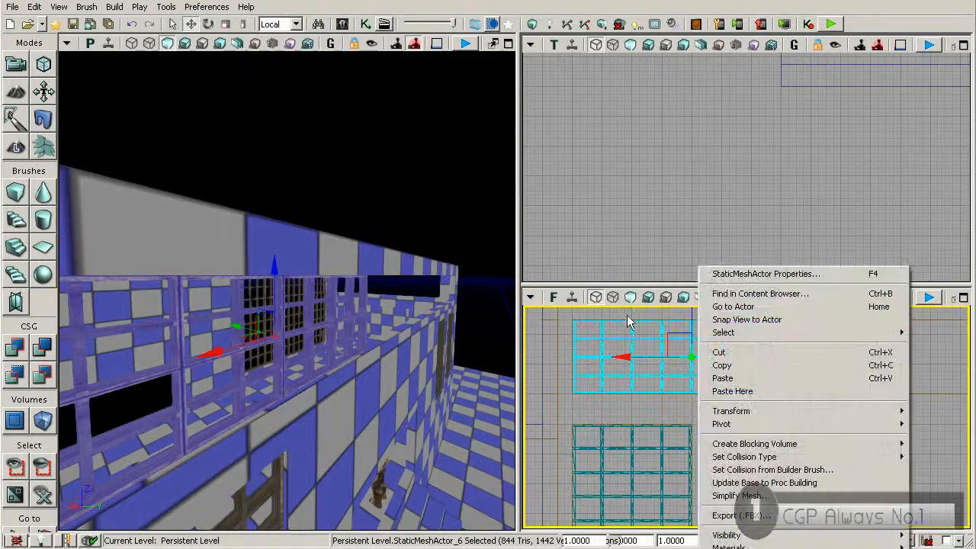
left_click(622, 341)
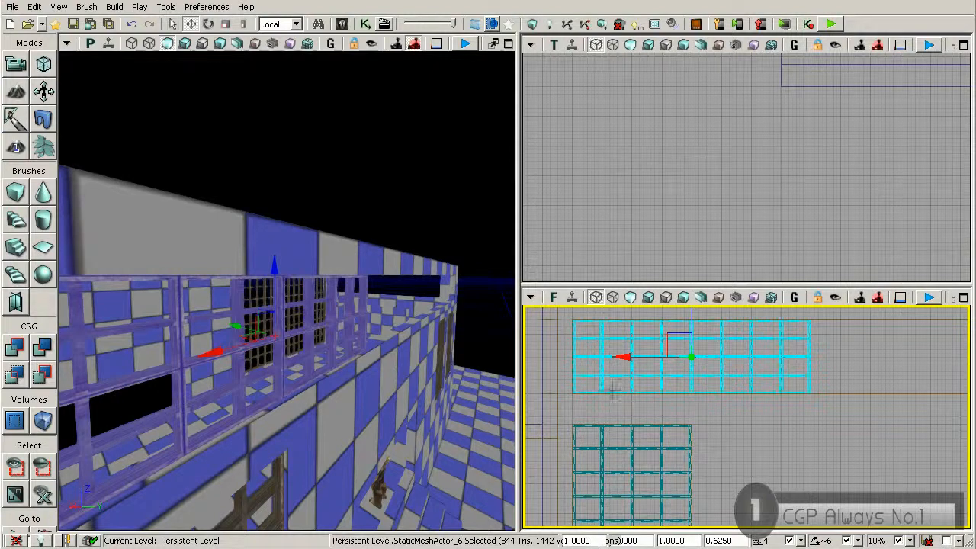
left_click_drag(648, 540, 626, 541)
type("0.5")
key("Return")
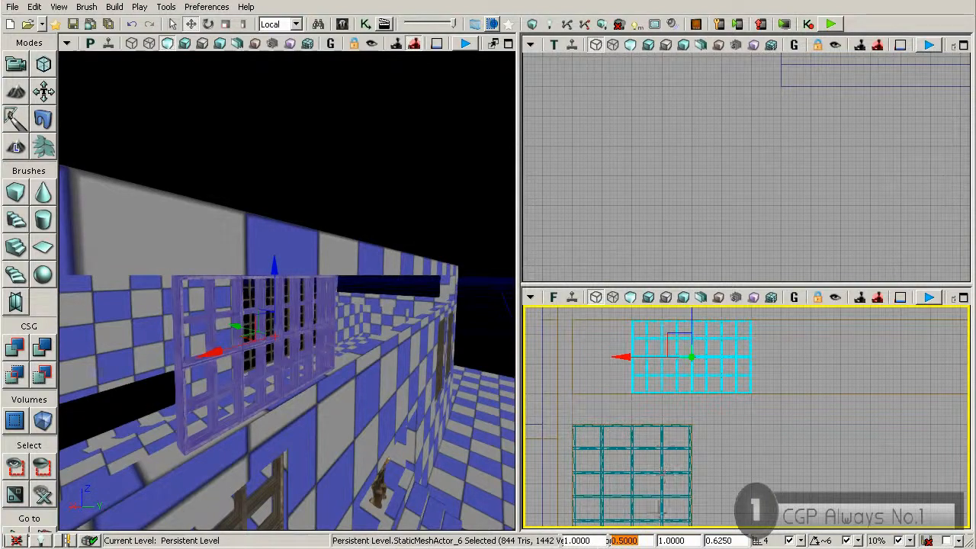
- Set the grate's X scale to 0.625 and move it sideways to the near end of the wide opening
type("0.625")
key("Return")
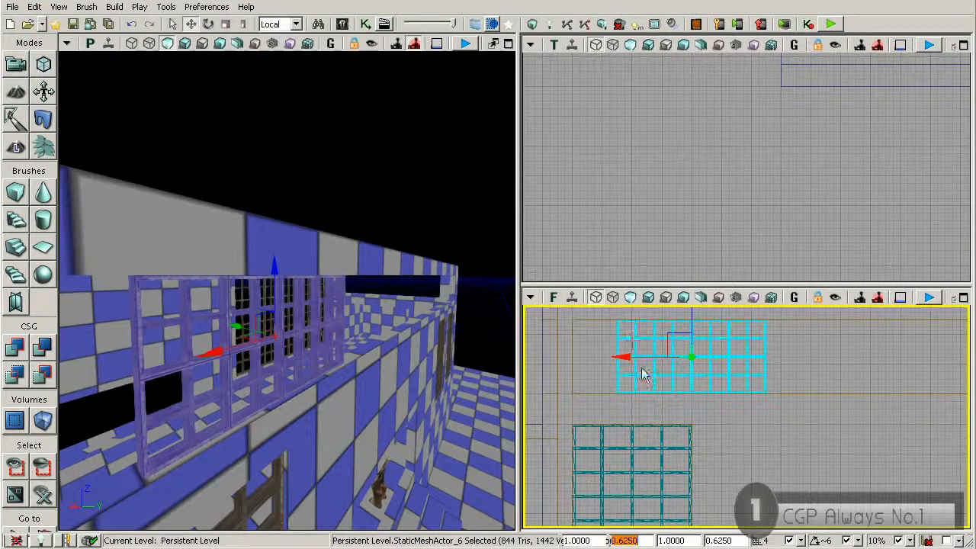
left_click_drag(628, 357, 587, 358)
scroll(587, 340, "up", 6)
right_click_drag(578, 366, 575, 392)
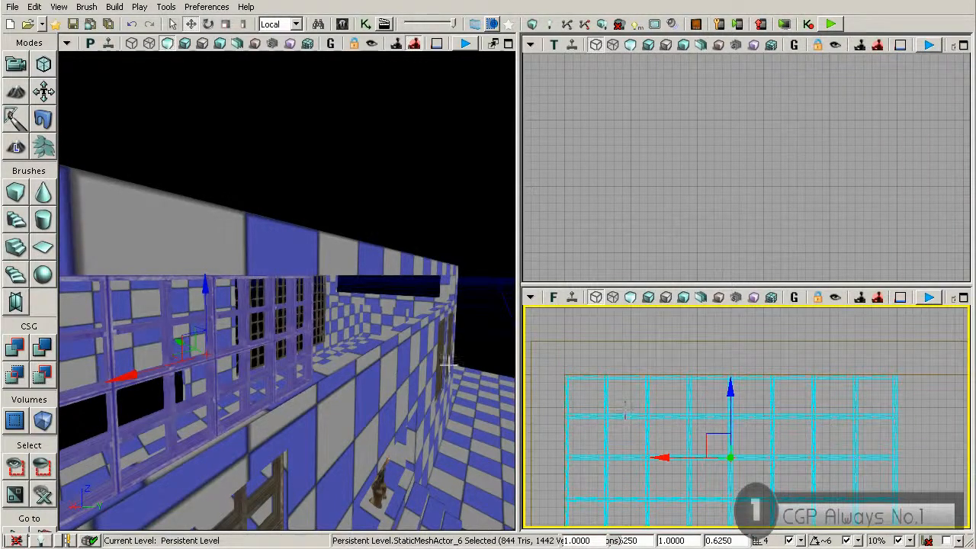
- Duplicate the resized grate sideways so the copy sits edge to edge with the first one in the wide opening
left_click_drag(458, 397, 399, 397)
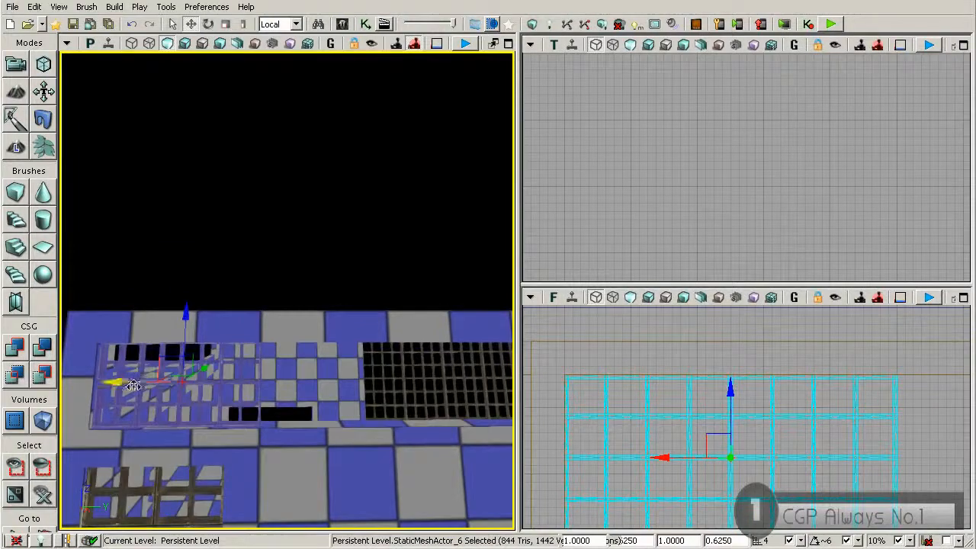
left_click_drag(490, 393, 432, 413)
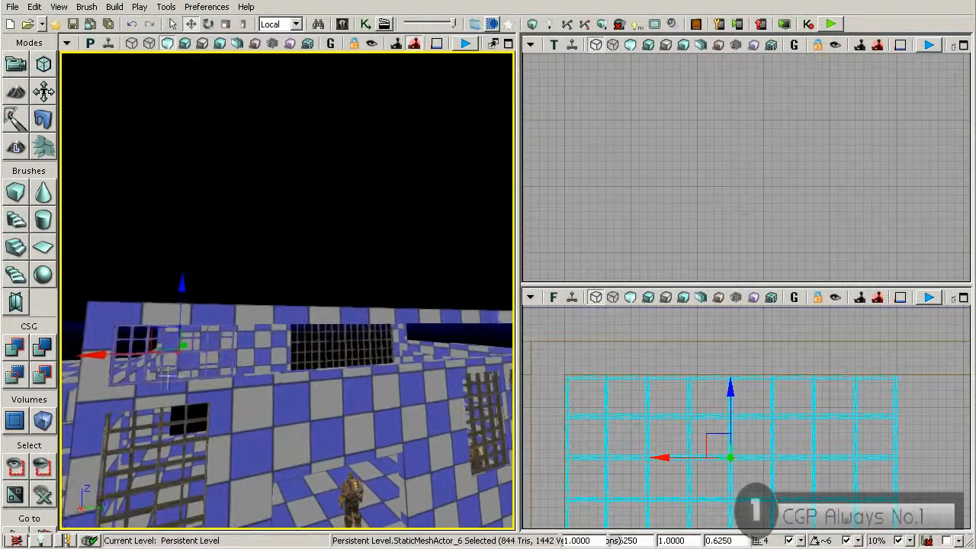
mouse_move(652, 384)
left_mouse_down()
mouse_move(656, 371)
mouse_move(660, 386)
mouse_move(635, 396)
left_mouse_up()
scroll(656, 371, "down", 2)
key("ctrl+z")
left_click_drag(772, 336, 619, 338)
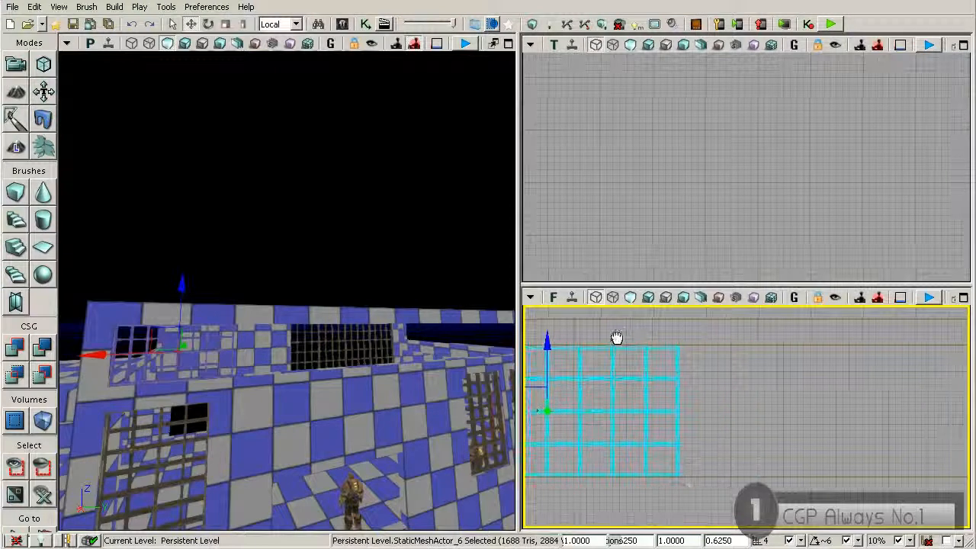
left_click_drag(595, 401, 619, 403)
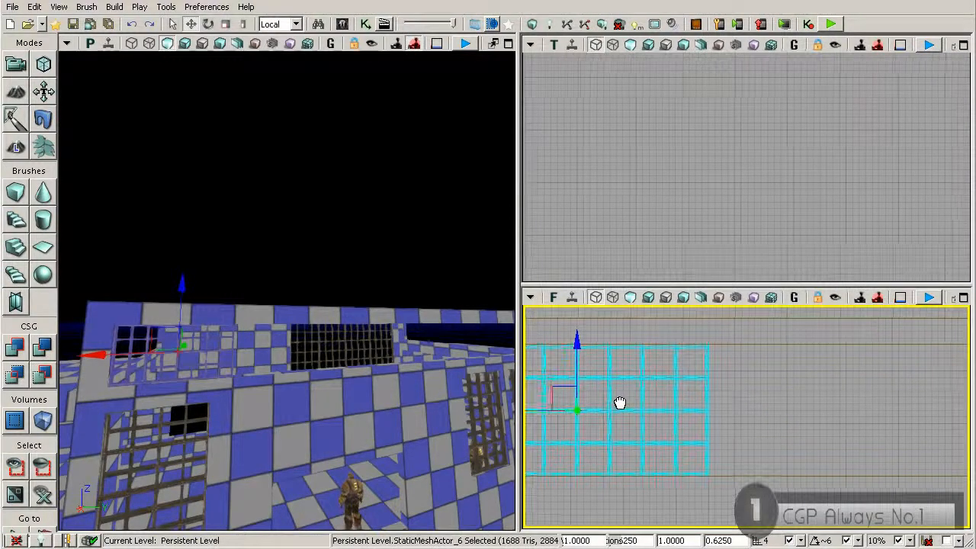
left_click_drag(534, 410, 623, 388, "alt")
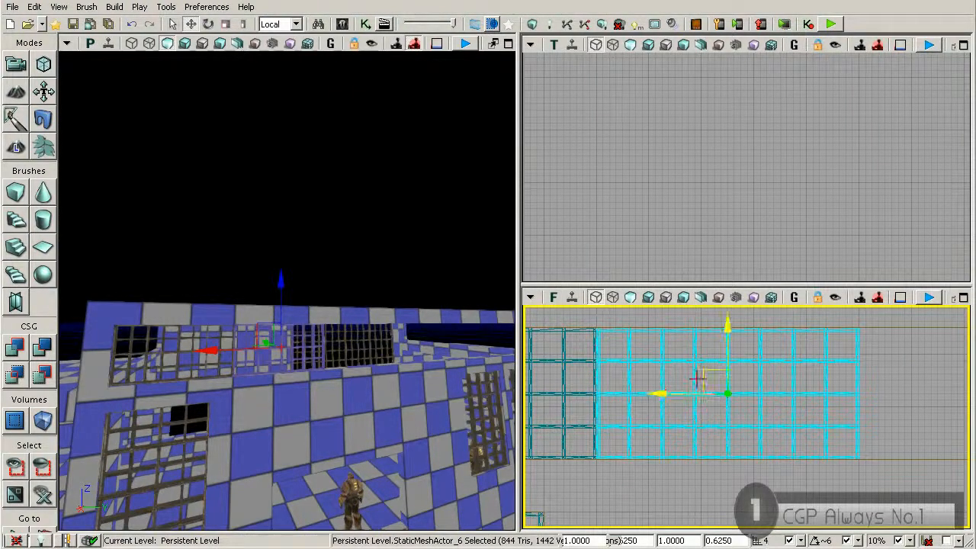
- Continue the row with further grate copies placed edge to edge, and set the drag grid to 8
left_click_drag(671, 394, 934, 394, "alt")
left_click_drag(714, 380, 611, 369)
left_click(813, 548)
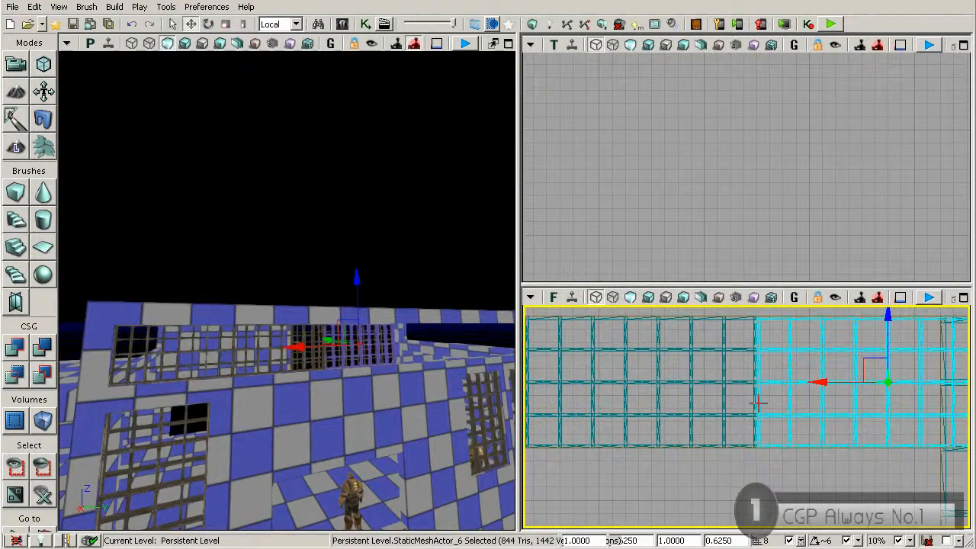
left_click_drag(765, 393, 809, 411)
right_click_drag(366, 388, 385, 370)
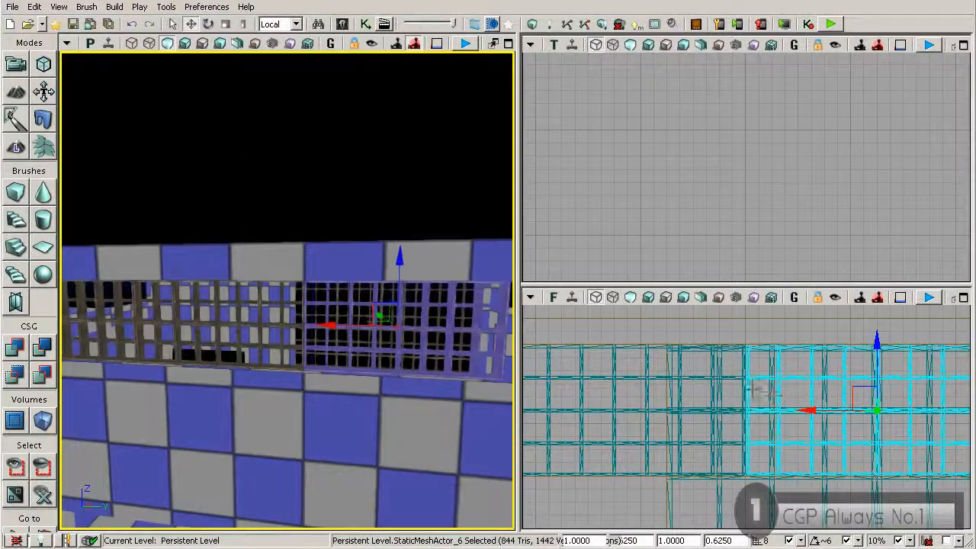
mouse_move(470, 347)
right_mouse_down()
mouse_move(503, 347)
mouse_move(471, 347)
right_mouse_up()
left_click_drag(471, 347, 438, 400)
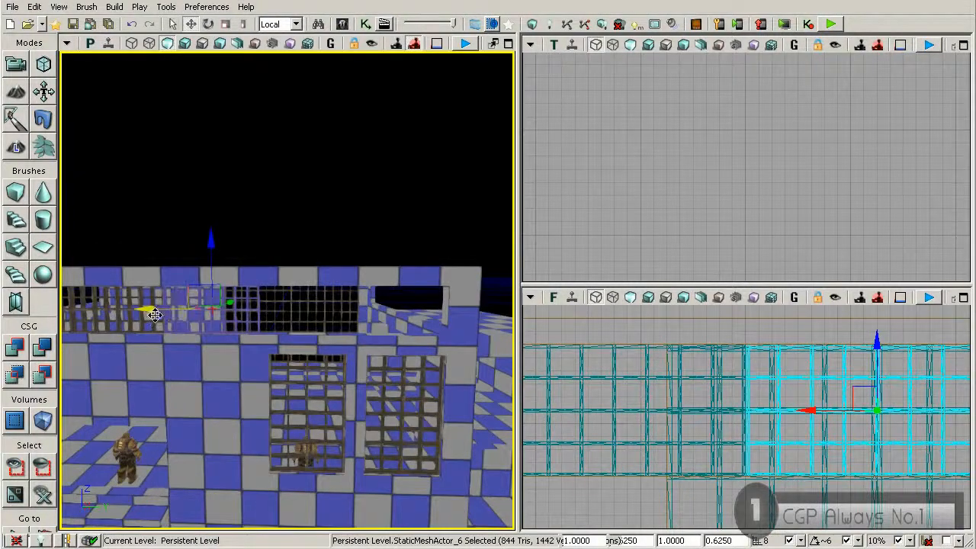
- Place another grate copy in the remaining gap at the far end of the wide opening
left_click_drag(151, 309, 197, 313)
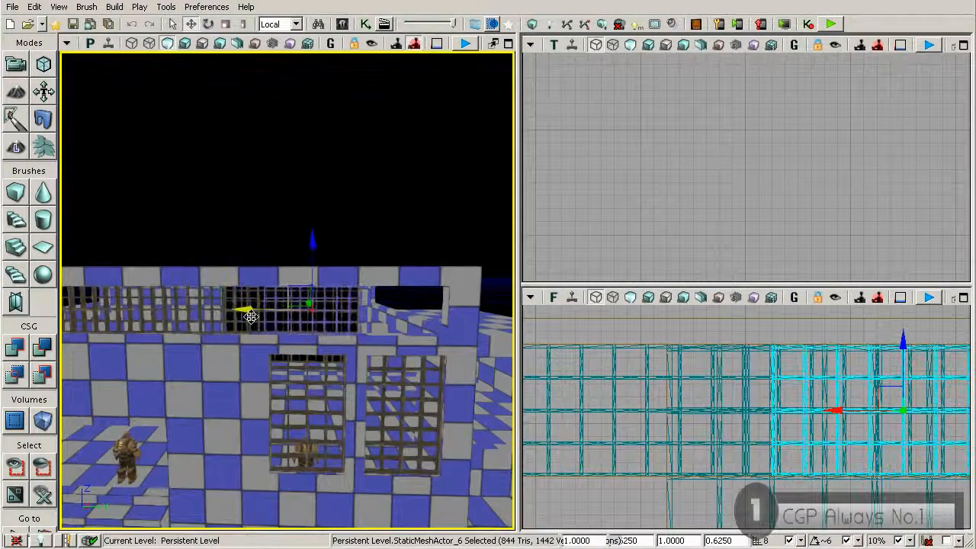
left_click_drag(247, 318, 298, 316)
left_click_drag(227, 320, 287, 321)
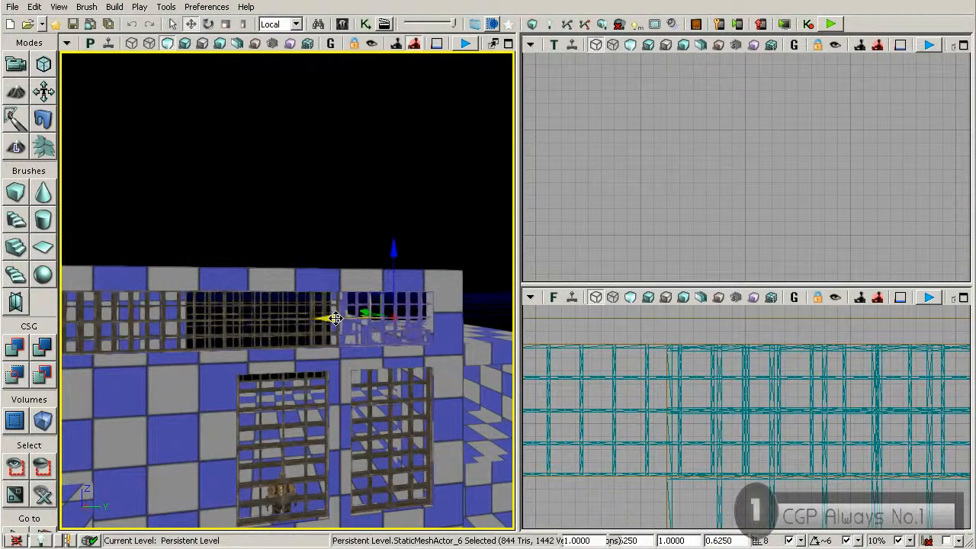
left_click_drag(386, 326, 442, 260)
mouse_move(286, 290)
left_mouse_down()
mouse_move(343, 305)
mouse_move(336, 244)
mouse_move(305, 229)
mouse_move(305, 290)
mouse_move(343, 336)
mouse_move(335, 275)
mouse_move(301, 282)
left_mouse_up()
mouse_move(470, 317)
left_mouse_down()
mouse_move(411, 321)
mouse_move(470, 317)
left_mouse_up()
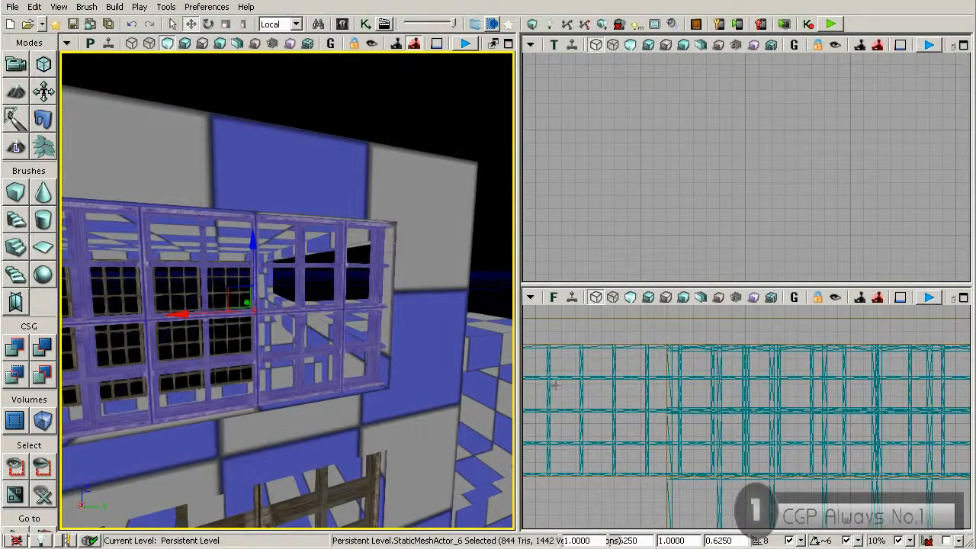
- Examine how the last grate meets the far end of the opening in the front and perspective views
left_click_drag(679, 374, 746, 390)
scroll(803, 373, "down", 7)
scroll(752, 389, "up", 3)
scroll(752, 389, "up", 1)
right_click_drag(396, 294, 488, 304)
left_click_drag(488, 304, 373, 343)
left_click_drag(301, 327, 301, 282)
right_click_drag(298, 323, 297, 327)
right_click_drag(241, 303, 214, 321)
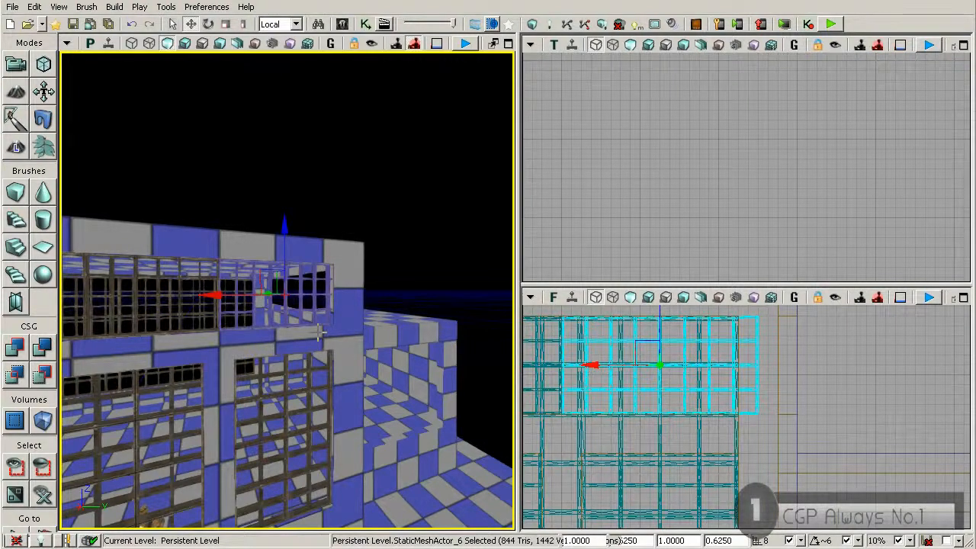
right_click_drag(319, 333, 296, 336)
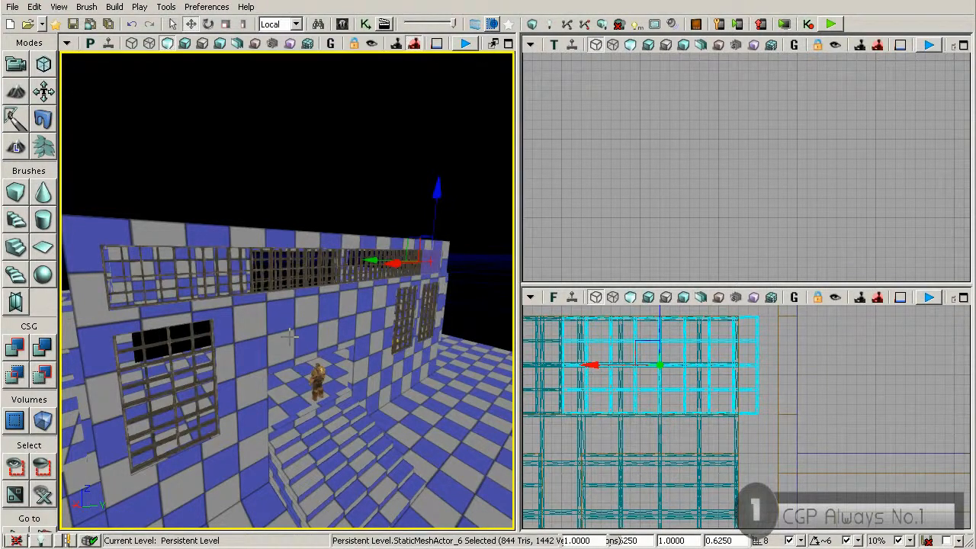
- Inspect the full row of grates from several angles and clear the selection
right_click_drag(229, 335, 283, 309)
mouse_move(297, 214)
left_mouse_down()
mouse_move(255, 247)
mouse_move(256, 283)
mouse_move(252, 267)
mouse_move(263, 256)
mouse_move(221, 191)
mouse_move(229, 164)
mouse_move(256, 244)
left_mouse_up()
left_click(281, 226)
left_click(263, 256)
right_click_drag(256, 244, 225, 232)
left_click(144, 324)
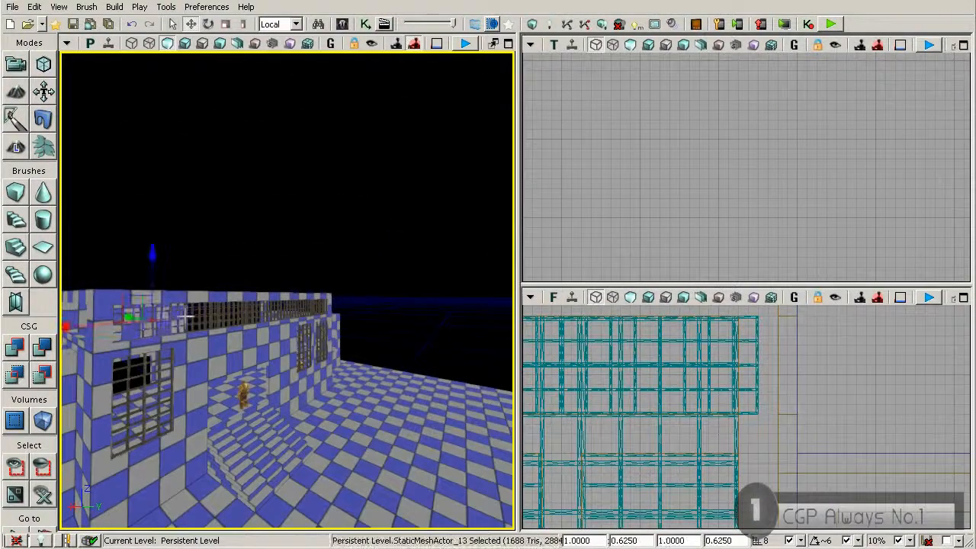
left_click(229, 324, "ctrl")
left_click_drag(229, 324, 204, 311)
key("Escape")
right_click_drag(204, 312, 156, 317)
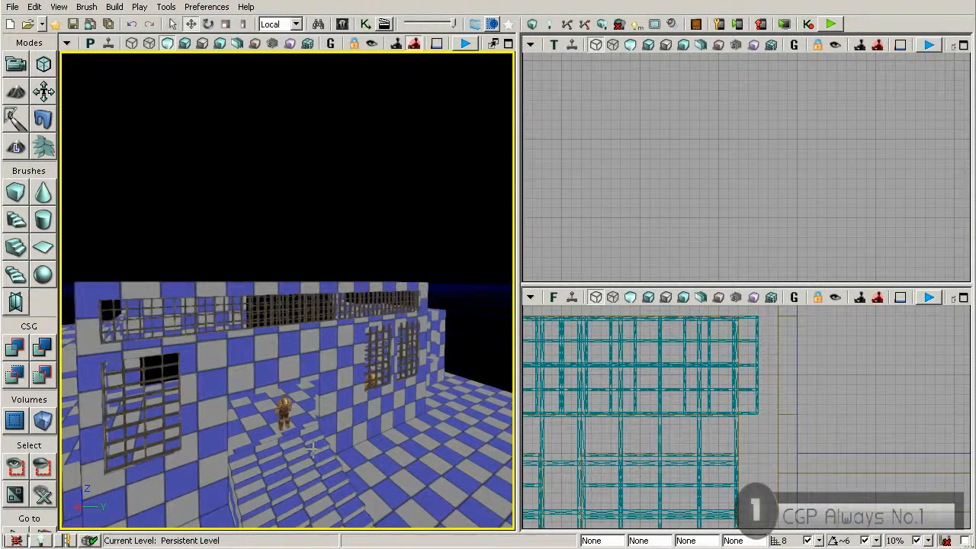
mouse_move(156, 317)
right_mouse_down()
mouse_move(191, 314)
mouse_move(153, 310)
right_mouse_up()
right_click_drag(244, 356, 212, 359)
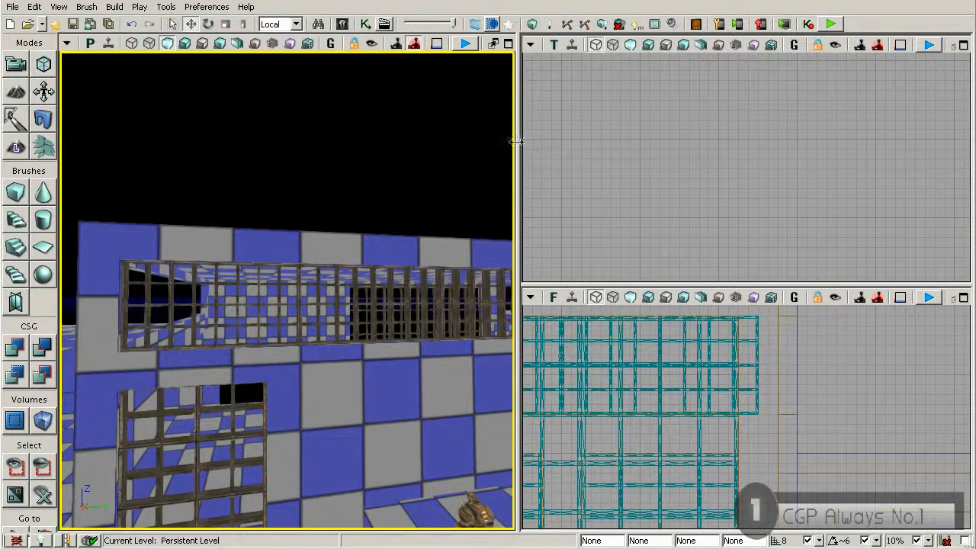
- Open the Content Browser, look through the window meshes and fully load the Content folder's packages
left_click(343, 24)
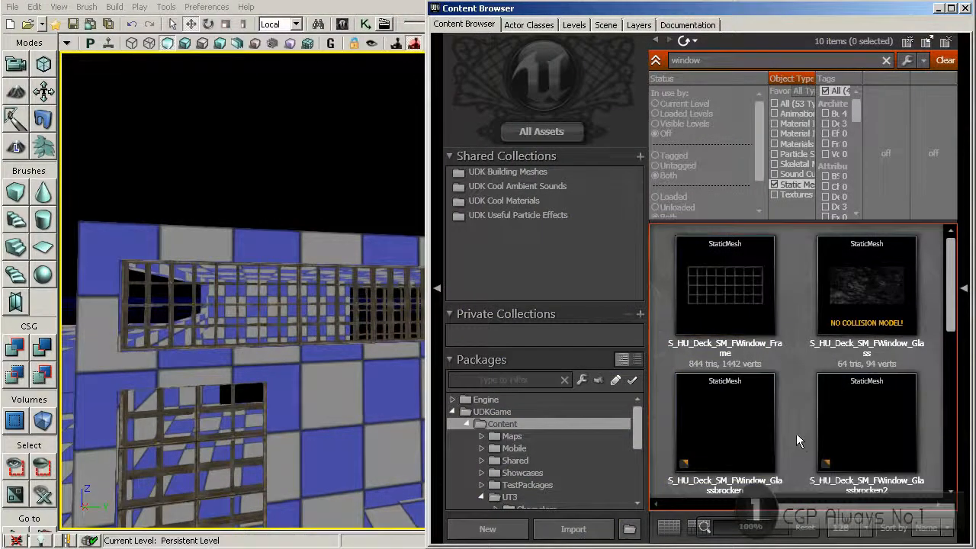
scroll(765, 465, "down", 1)
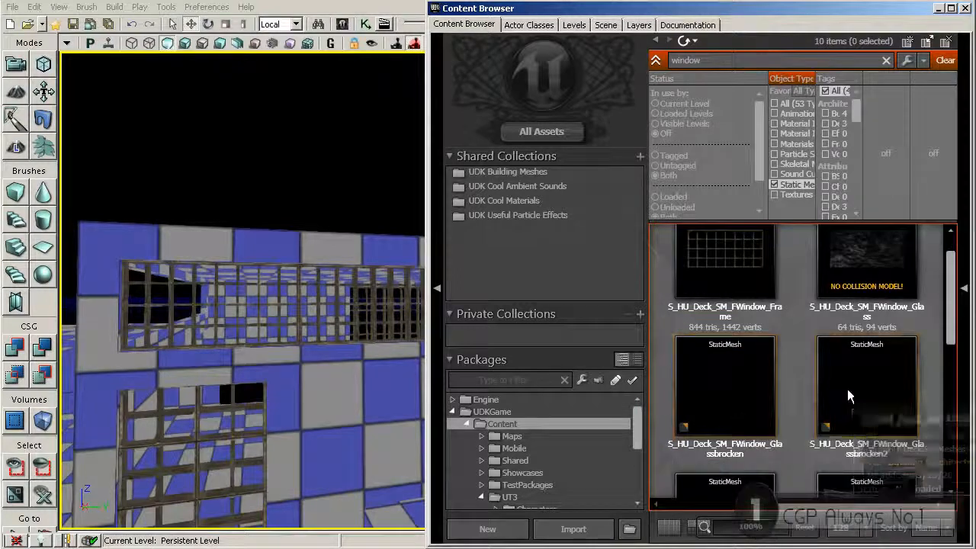
scroll(798, 405, "up", 1)
left_click(866, 292)
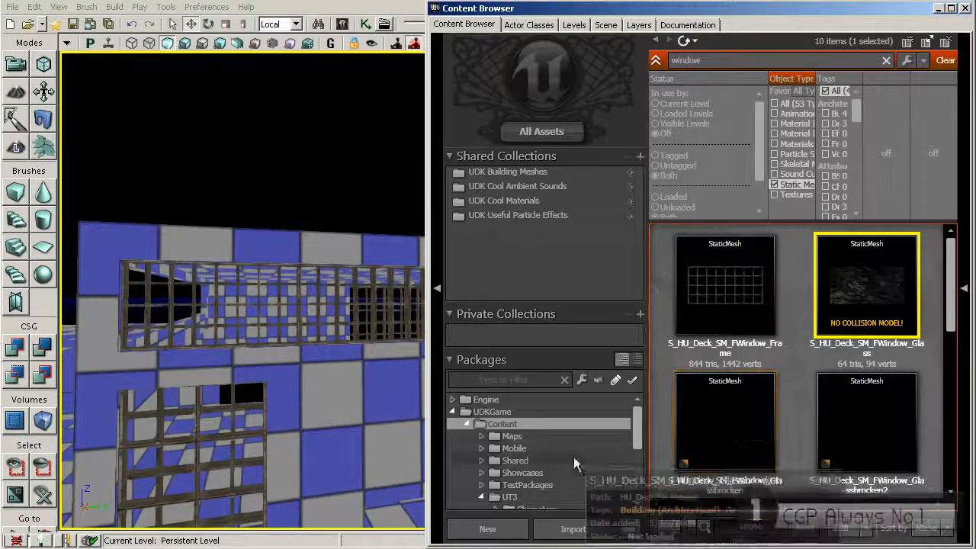
right_click(512, 424)
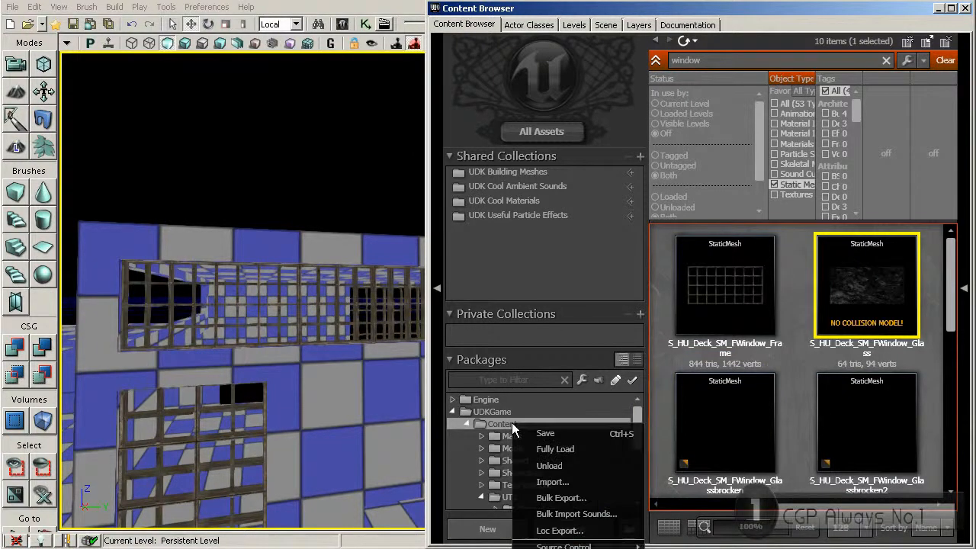
left_click(547, 450)
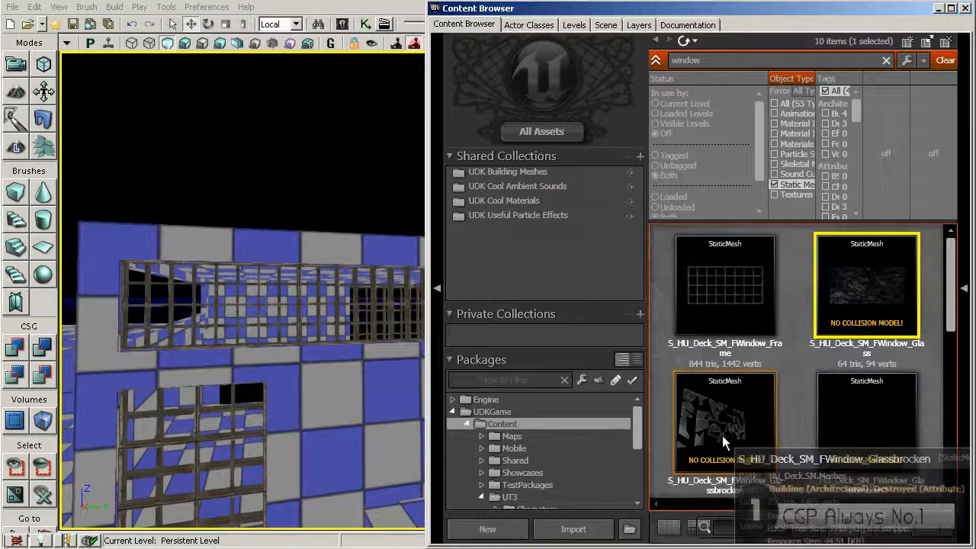
- Place the S_HU_Deck_SM_FWindow_Glassbrocken mesh at the wide opening, raise it to the grates and close the Content Browser
left_click_drag(725, 427, 319, 343)
key("space")
right_click_drag(319, 344, 210, 324)
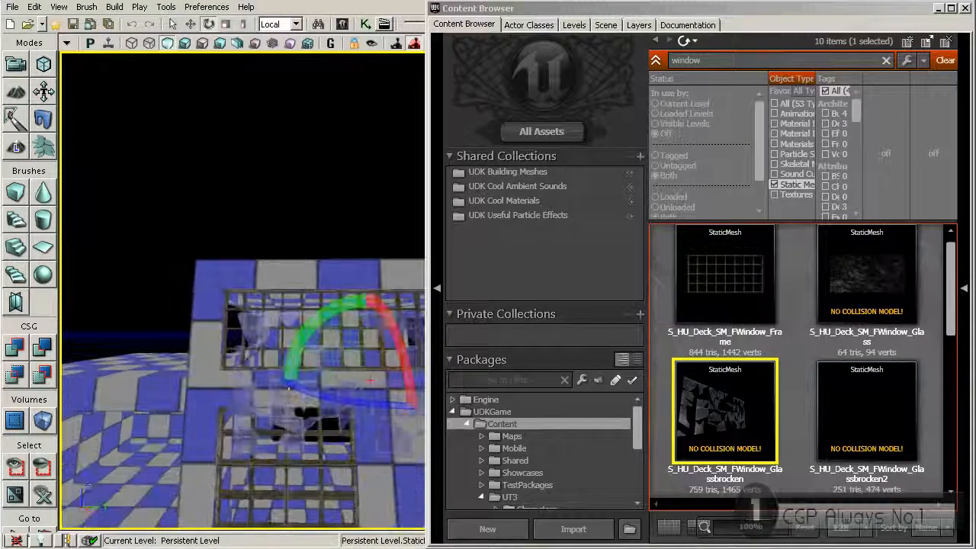
key("space")
key("space")
left_click_drag(365, 328, 366, 298)
right_click_drag(336, 308, 367, 302)
left_click(965, 8)
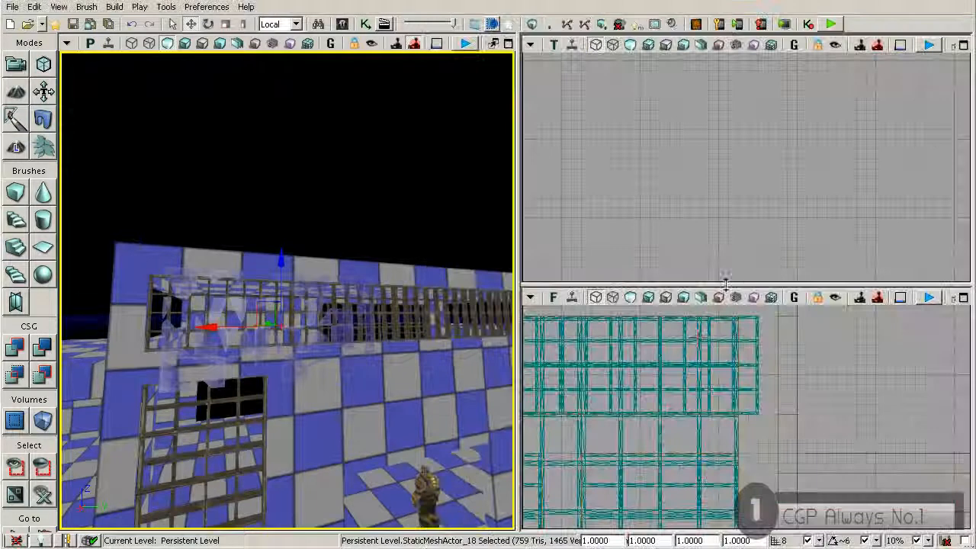
- Align the broken glass mesh's outer side and upper edge with the first grate in the front view
right_click_drag(653, 379, 900, 384)
scroll(653, 378, "down", 7)
right_click_drag(616, 378, 784, 382)
scroll(619, 378, "up", 3)
right_click_drag(620, 378, 751, 386)
scroll(729, 384, "up", 1)
left_click_drag(663, 395, 614, 386)
scroll(616, 386, "up", 2)
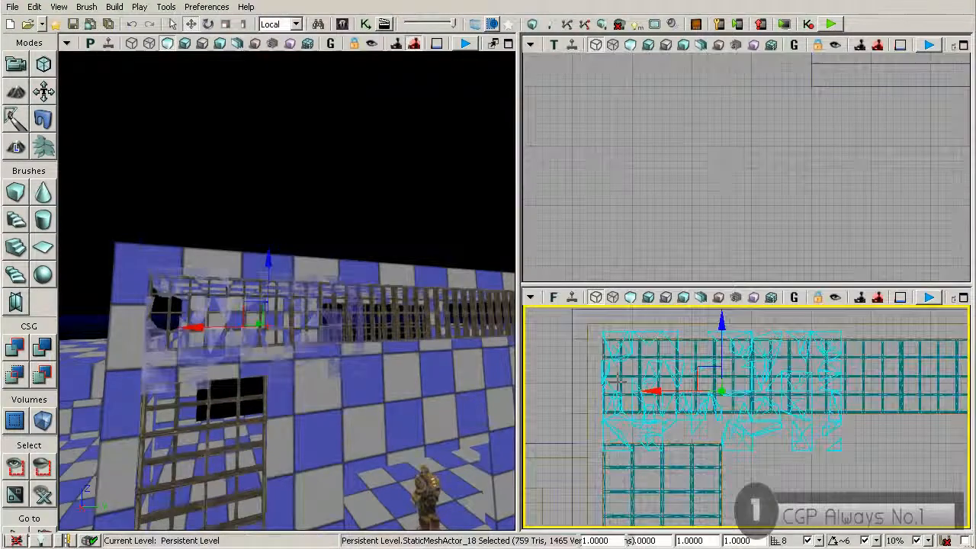
left_click_drag(754, 343, 752, 353)
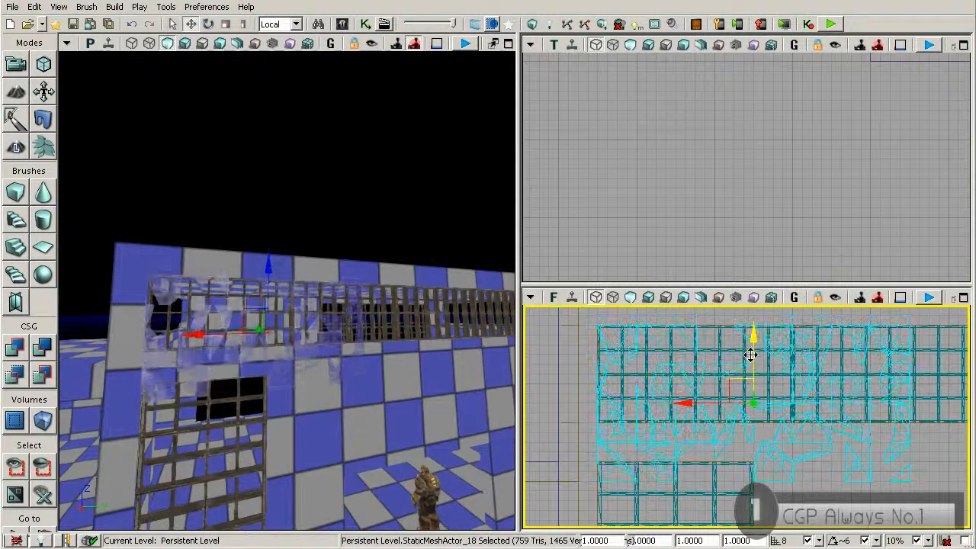
left_click_drag(585, 411, 580, 433)
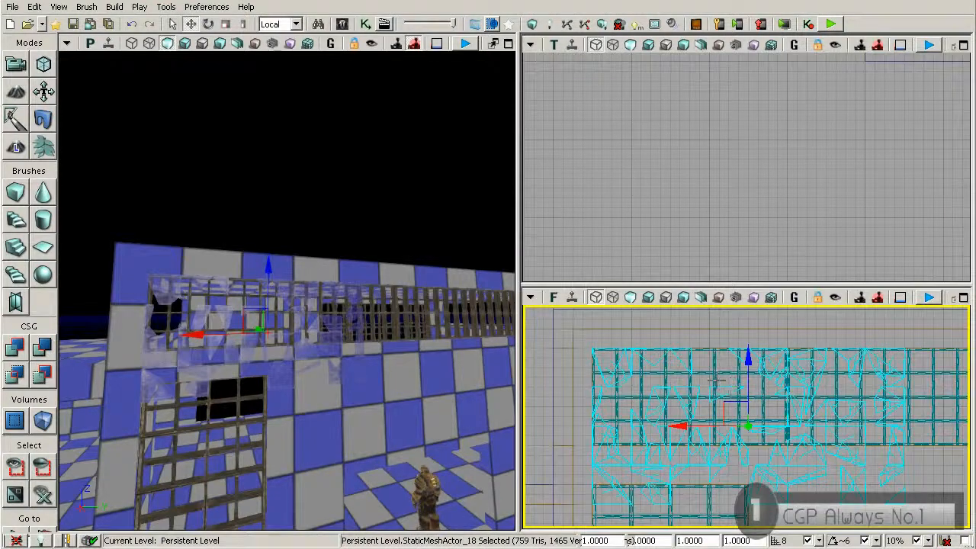
- Check the first grate's scale values and set the broken glass mesh's Z scale to 0.625
left_click(705, 416)
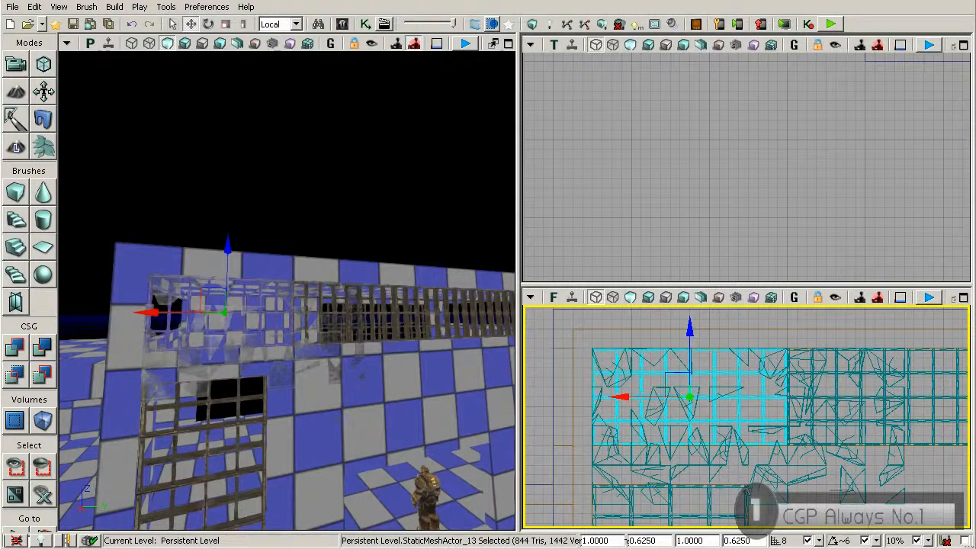
left_click(833, 505)
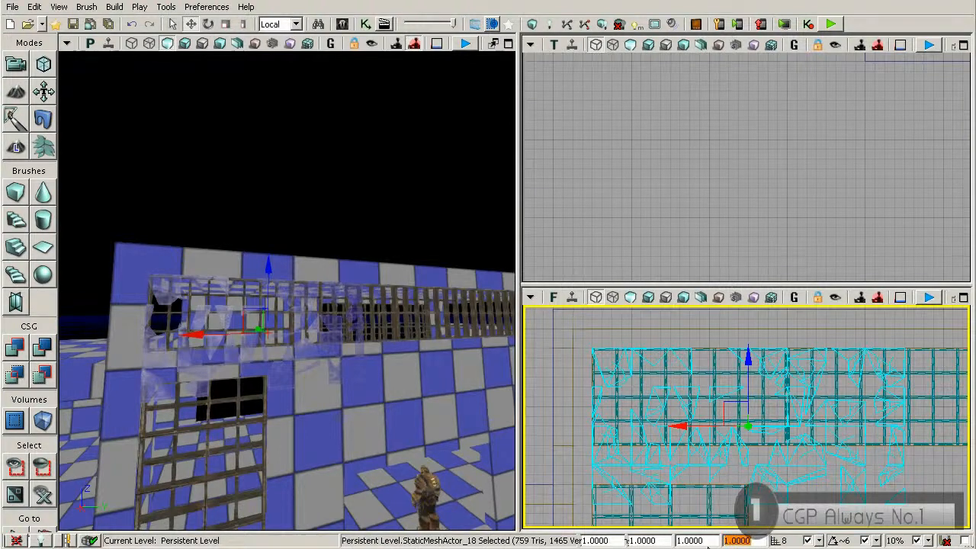
key("Return")
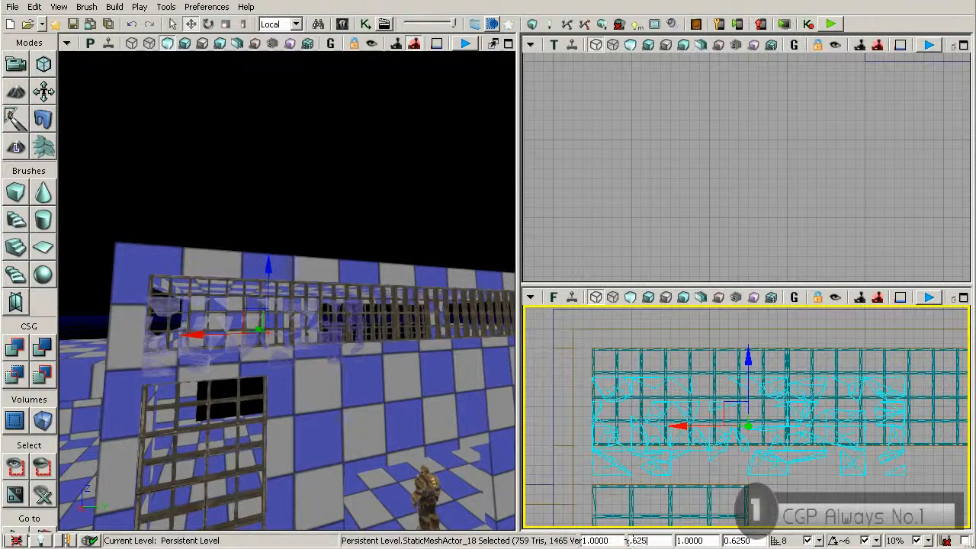
- Set the broken glass mesh's X scale to 0.625 and raise it to the grates' height in the front view
left_click(625, 540)
type(".625")
key("Return")
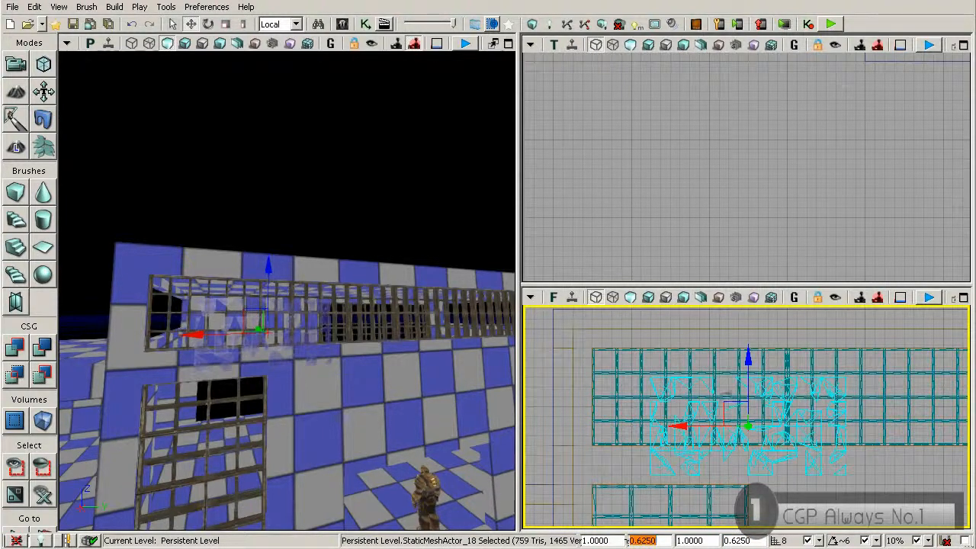
left_click_drag(681, 425, 750, 394)
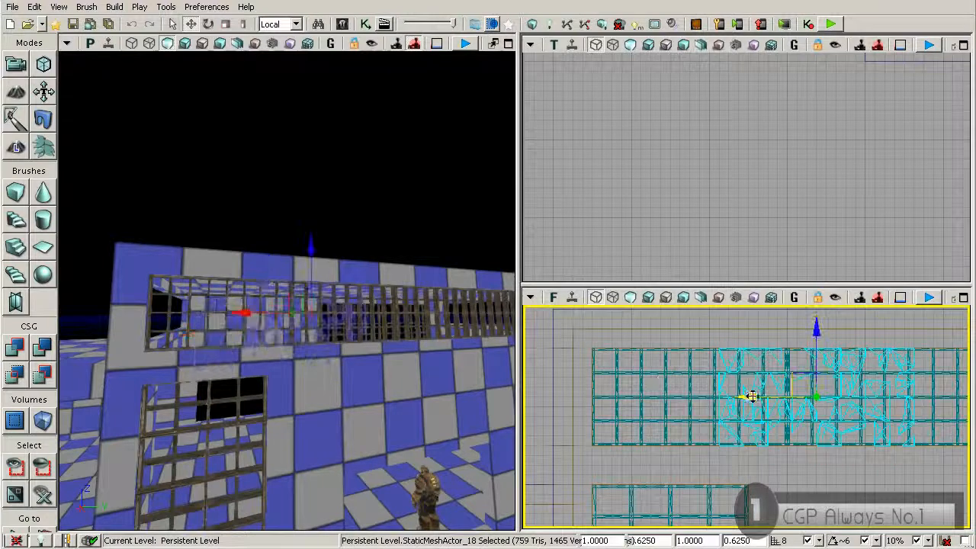
- Switch to the World coordinate system and align the glass mesh with the outer end of the first grate
left_click(296, 23)
left_click(274, 47)
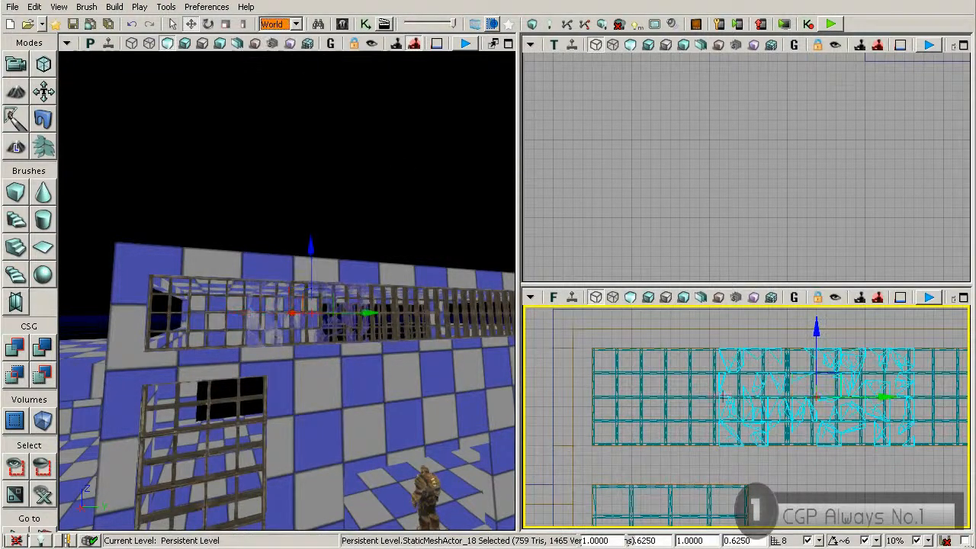
left_click_drag(885, 405, 677, 391)
- Duplicate the broken glass mesh twice along the wide opening, butting each copy against the previous one
left_click_drag(743, 398, 939, 398)
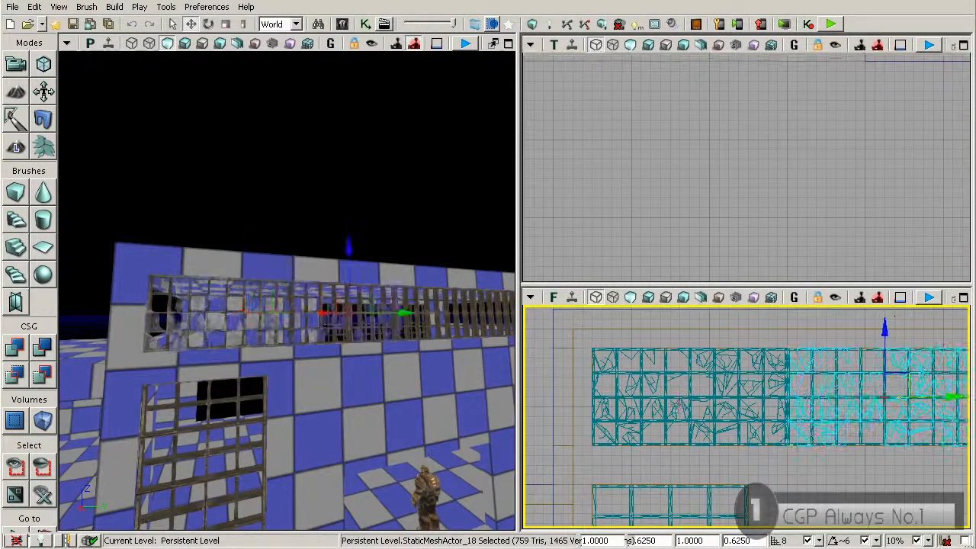
right_click_drag(677, 411, 479, 397)
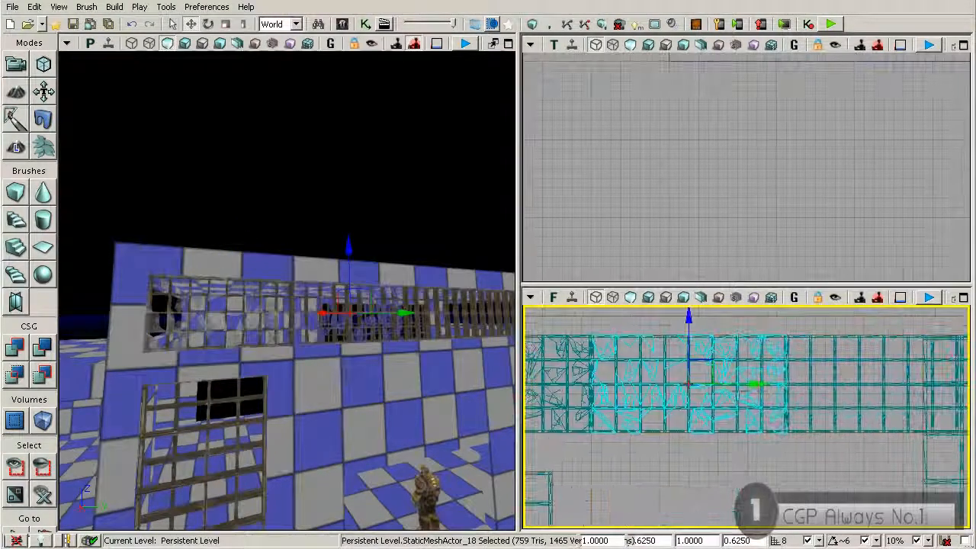
left_click_drag(752, 385, 946, 386)
right_click_drag(595, 398, 484, 392)
right_click_drag(847, 407, 660, 418)
- Select all three broken glass meshes at the wide opening together
right_click_drag(366, 366, 416, 389)
left_click_drag(583, 354, 817, 358)
left_click(665, 392, "ctrl")
left_click_drag(592, 396, 761, 388)
left_click(599, 392, "ctrl")
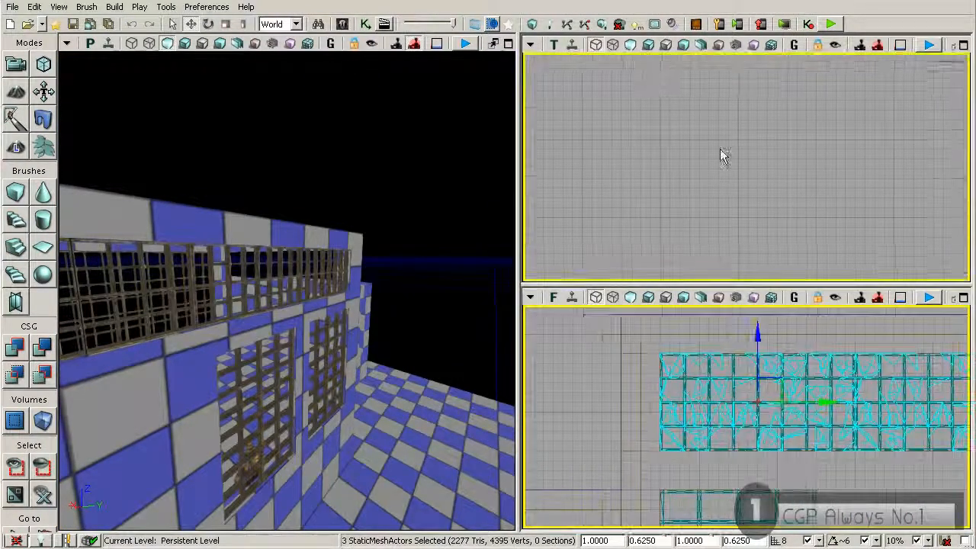
- Move the three glass meshes in the top view from the wall's outer face in to the grates' inner side
scroll(713, 180, "down", 9)
scroll(709, 200, "up", 8)
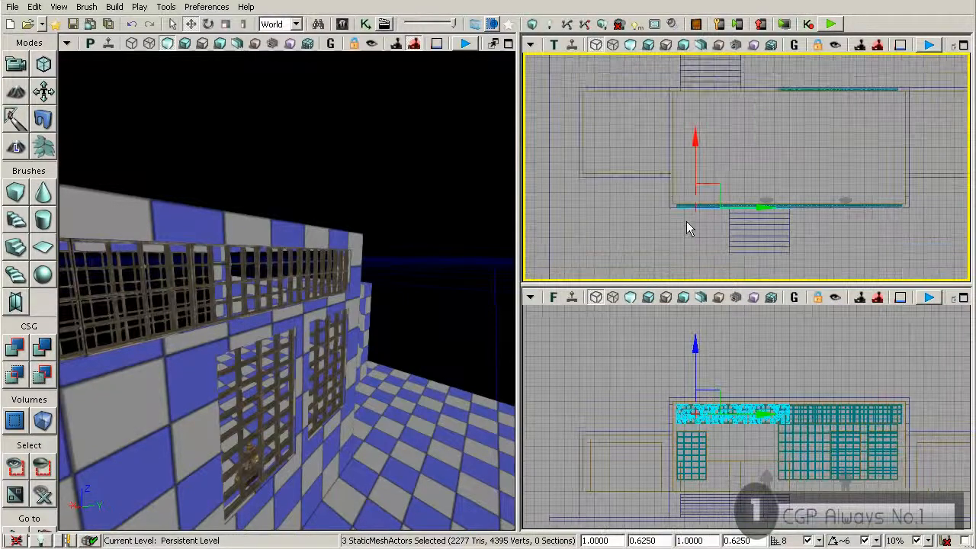
scroll(690, 210, "up", 4)
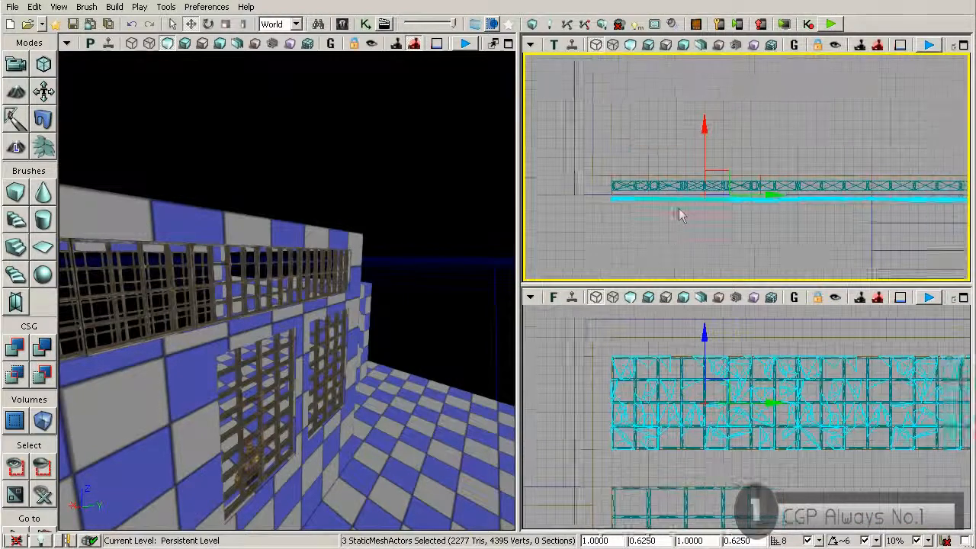
mouse_move(723, 145)
left_mouse_down()
mouse_move(717, 124)
mouse_move(709, 151)
left_mouse_up()
scroll(689, 186, "up", 3)
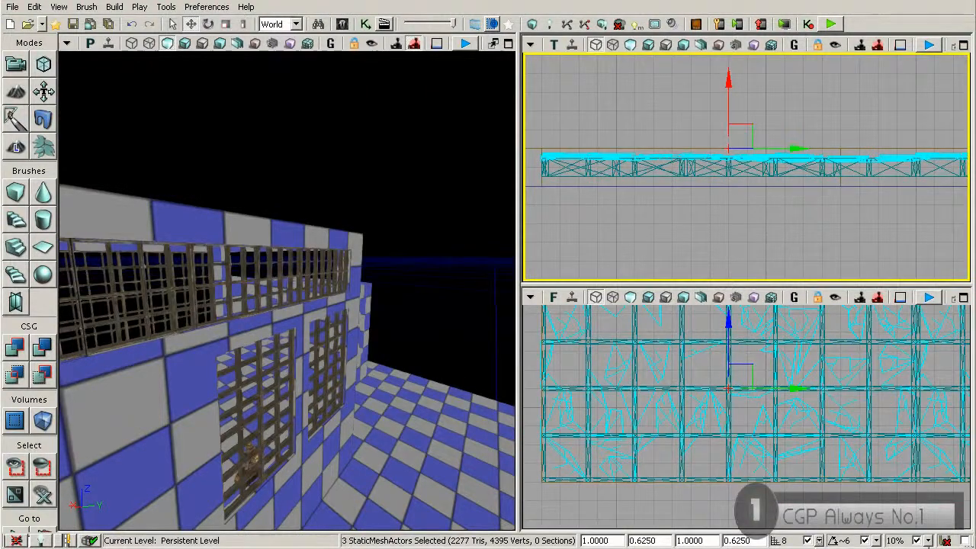
- Set the grid snap to 4 and center the three glass meshes within the grates' thickness
key("bracketleft")
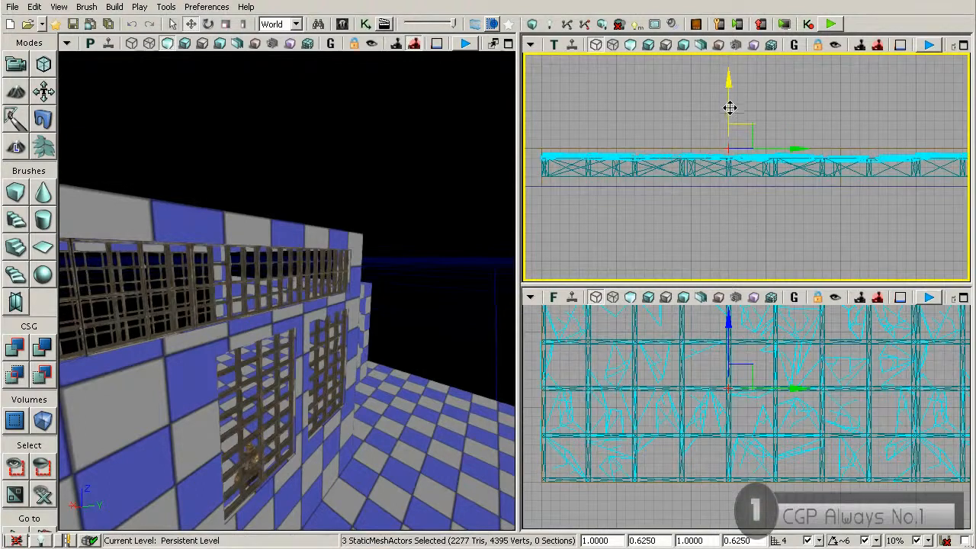
left_click_drag(730, 105, 728, 116)
scroll(711, 166, "up", 3)
right_click_drag(787, 183, 627, 182)
right_click_drag(809, 234, 713, 239)
- Duplicate the three selected glass meshes onto the uncovered half of the wide opening
right_click_drag(305, 332, 439, 349)
right_click_drag(325, 313, 282, 343)
right_click_drag(183, 311, 219, 317)
left_click_drag(183, 303, 495, 325)
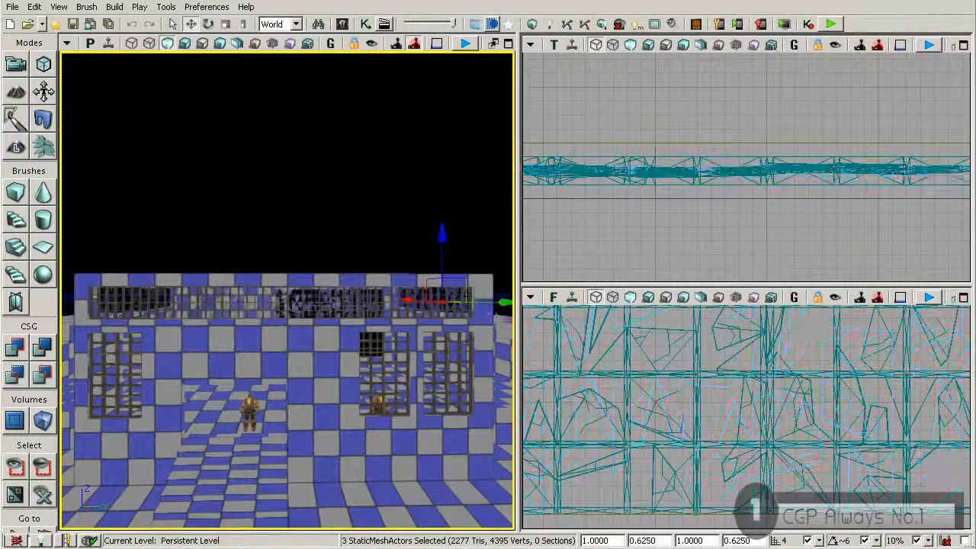
- Nudge the duplicated glass meshes toward the far end of the last grate in the front view
right_click_drag(718, 238, 543, 238)
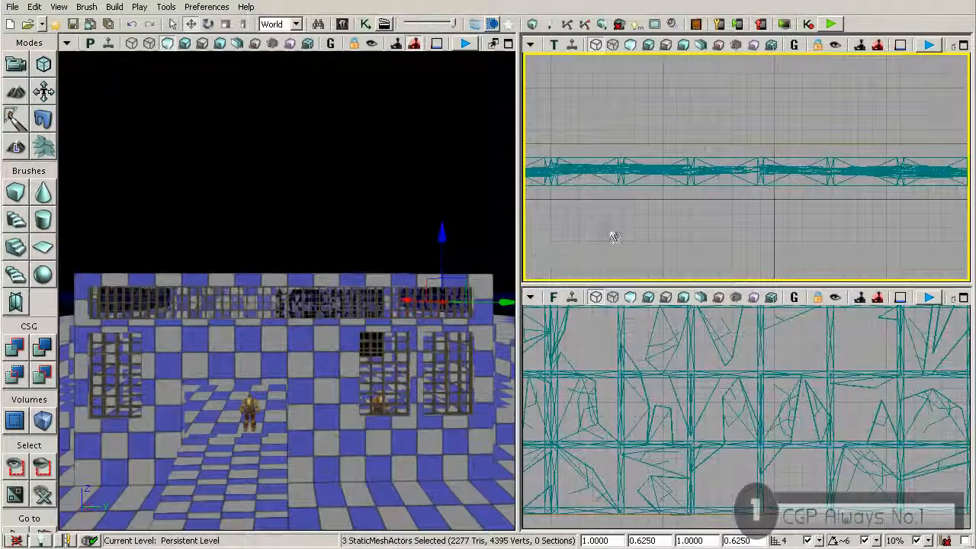
scroll(671, 218, "down", 8)
scroll(842, 227, "down", 3)
right_click_drag(836, 223, 592, 211)
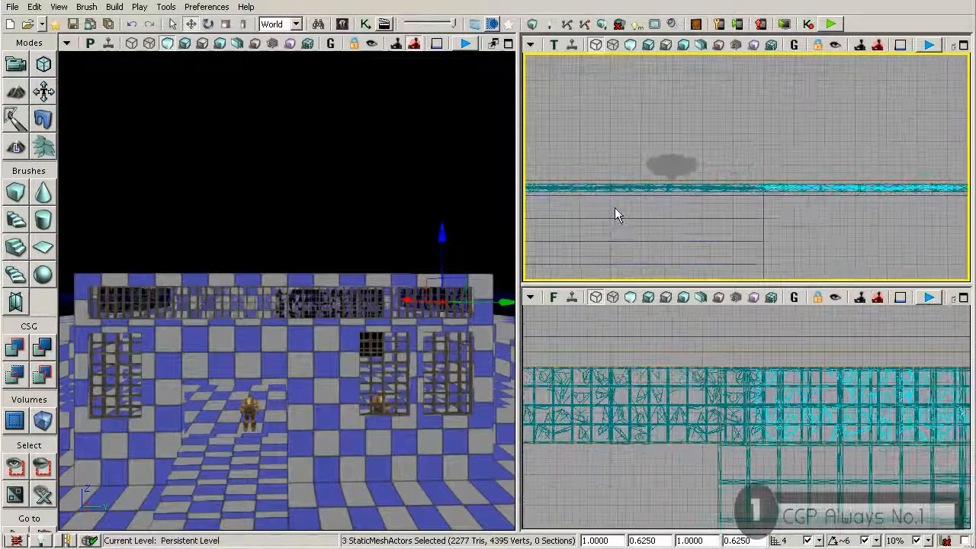
scroll(697, 208, "down", 3)
right_click_drag(795, 370, 672, 348)
scroll(709, 370, "up", 1)
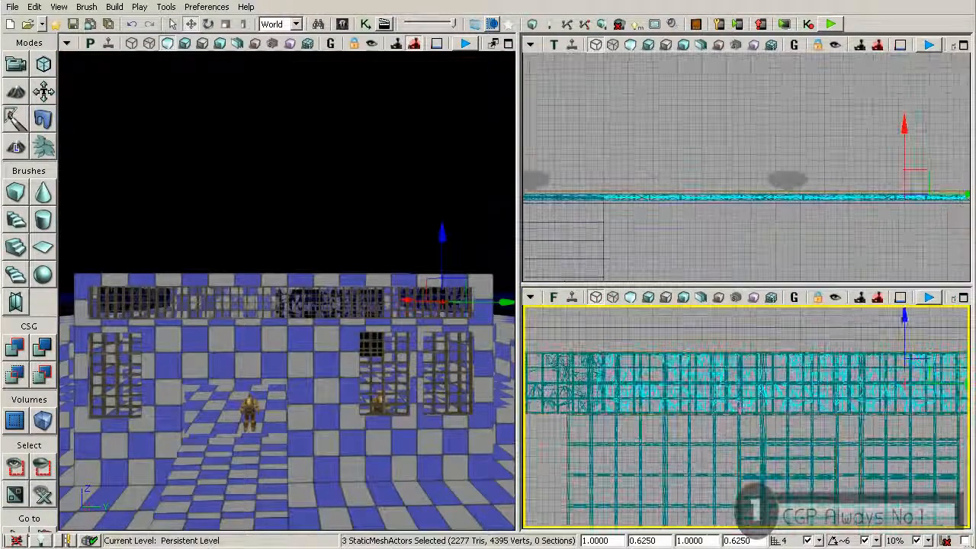
right_click_drag(879, 399, 822, 385)
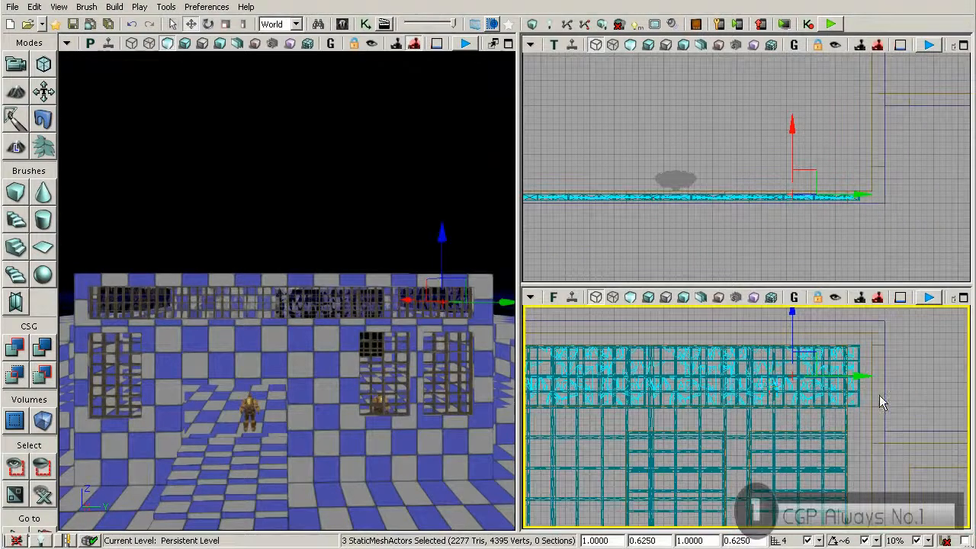
scroll(878, 396, "up", 4)
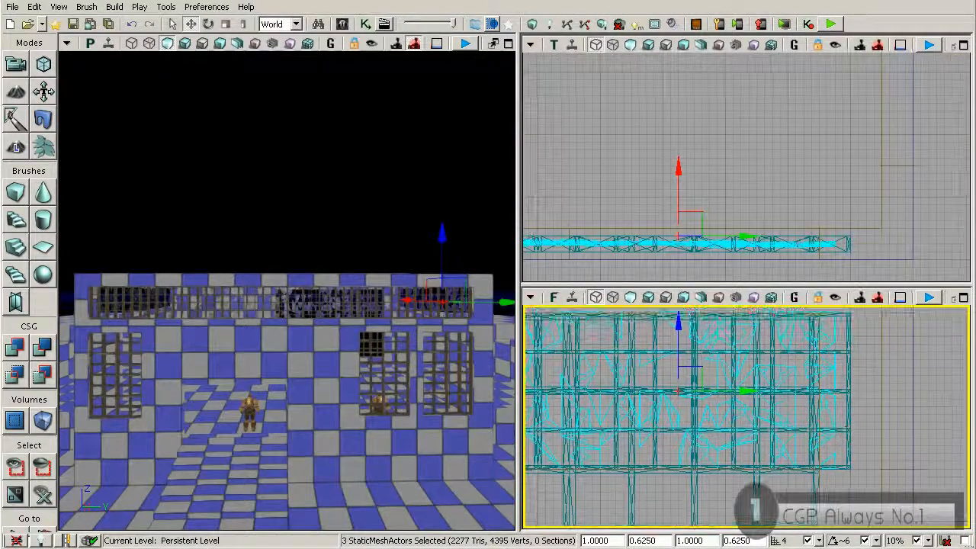
left_click_drag(754, 388, 761, 391)
- Examine the joint between the two glass sets, deselect them and inspect their fit behind the grates up close
right_click_drag(573, 407, 847, 431)
scroll(624, 421, "down", 4)
right_click_drag(624, 421, 816, 412)
right_click_drag(707, 420, 794, 420)
scroll(702, 410, "up", 3)
scroll(702, 410, "up", 2)
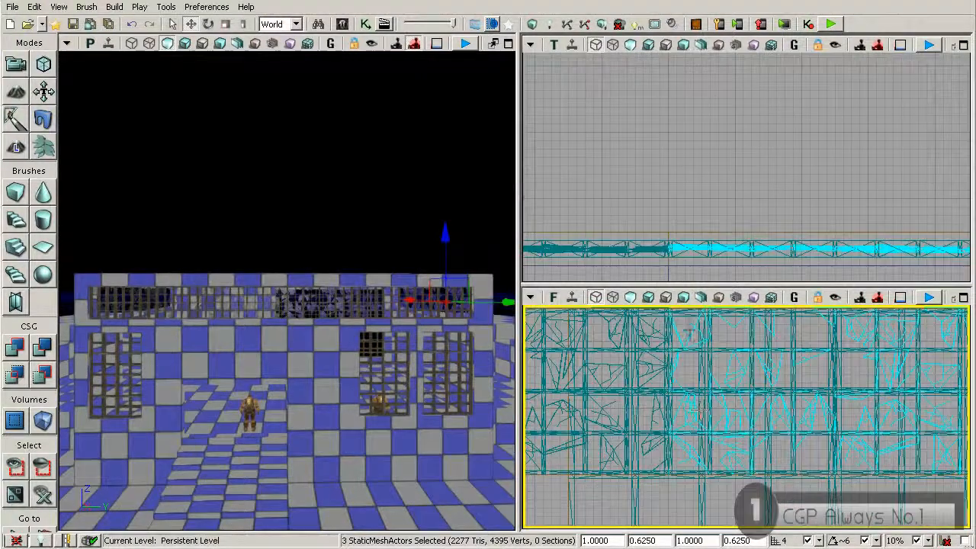
left_click(273, 228)
right_click_drag(276, 268, 267, 335)
key("w")
key("w")
key("s")
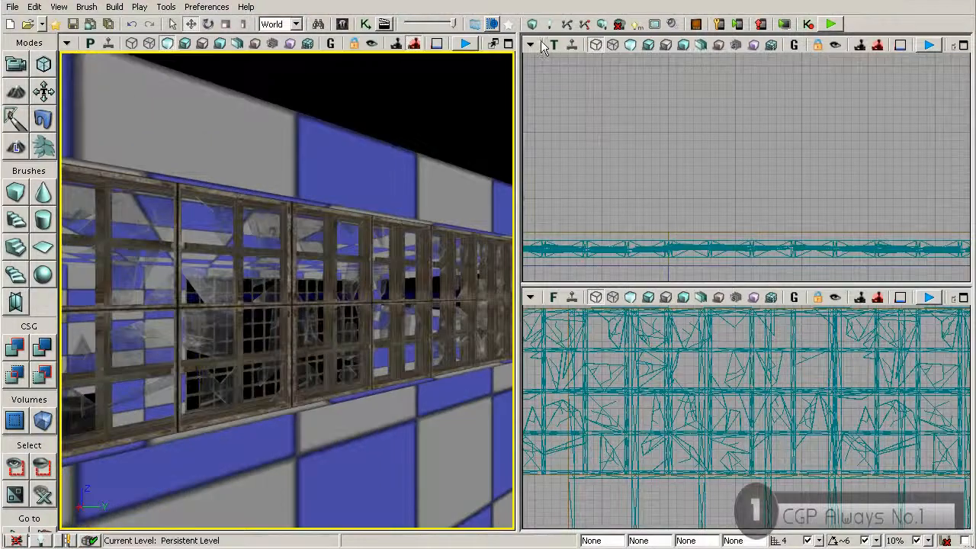
- Select the S_HU_Deck_SM_FWindow_Glass mesh in the Content Browser and find another wall opening for it
left_click(345, 26)
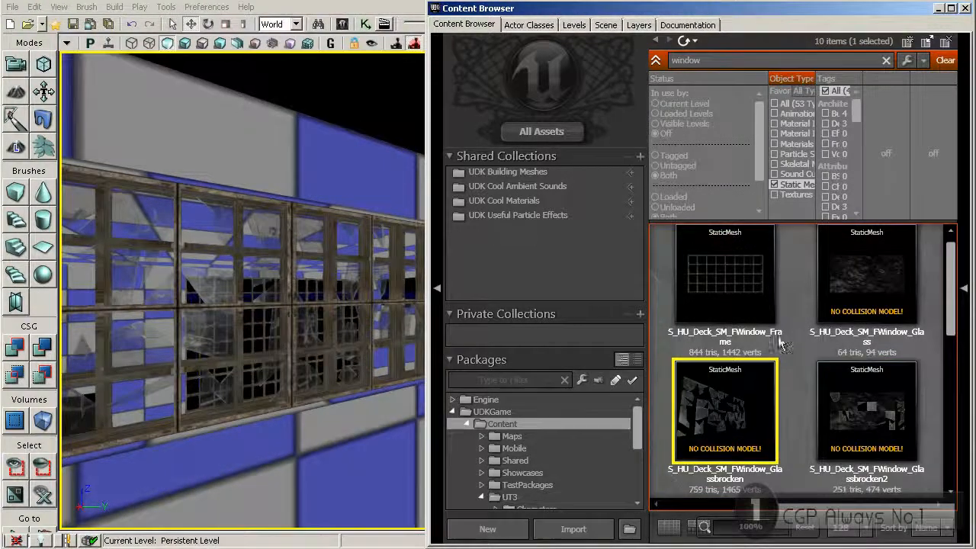
left_click(863, 276)
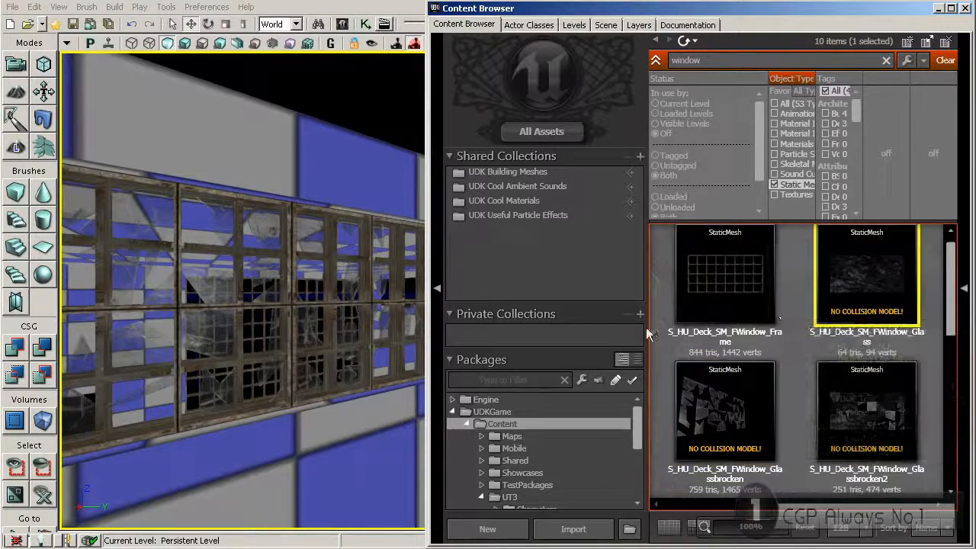
left_click_drag(351, 343, 282, 442)
right_click_drag(282, 442, 290, 397)
left_click_drag(290, 206, 299, 238)
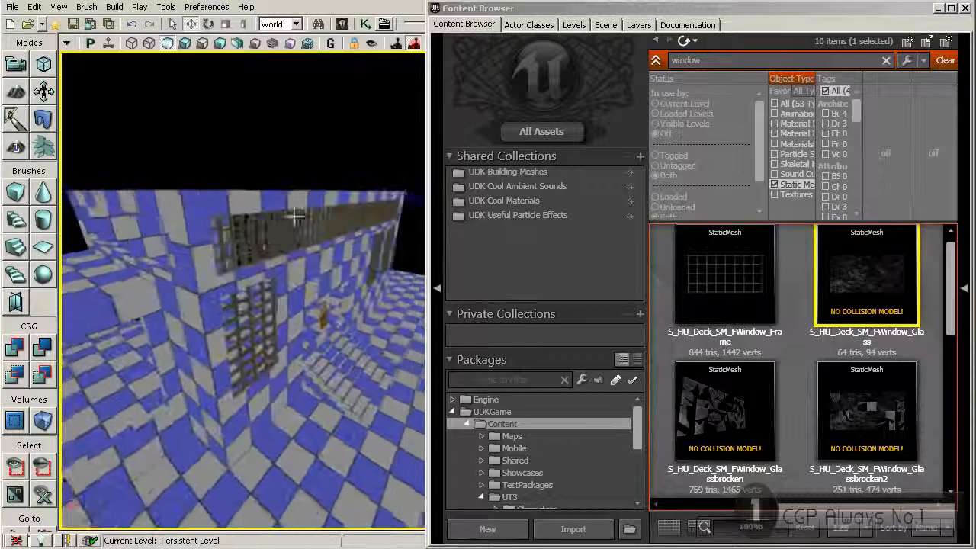
right_click_drag(266, 232, 284, 231)
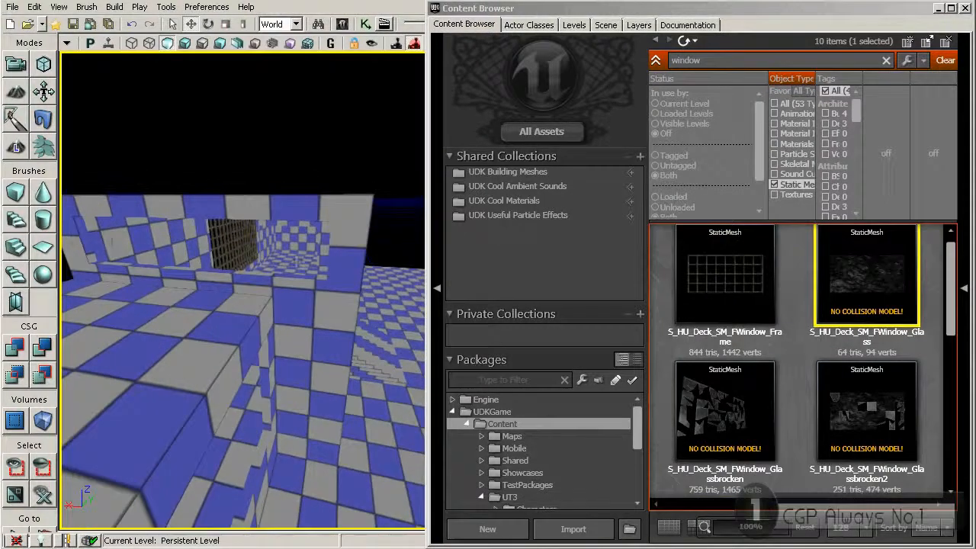